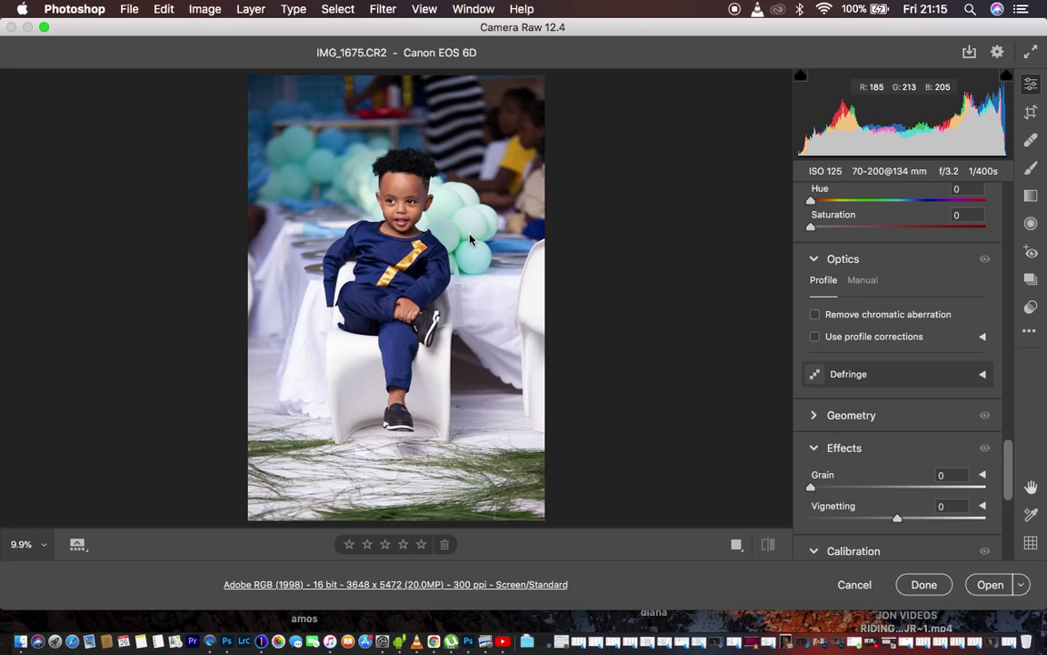
Step: Change the photo's profile to Adobe Landscape and compare the result with the original settings
{"action": "left_click_drag", "start_coordinate": [1009, 476], "coordinate": [1008, 195]}
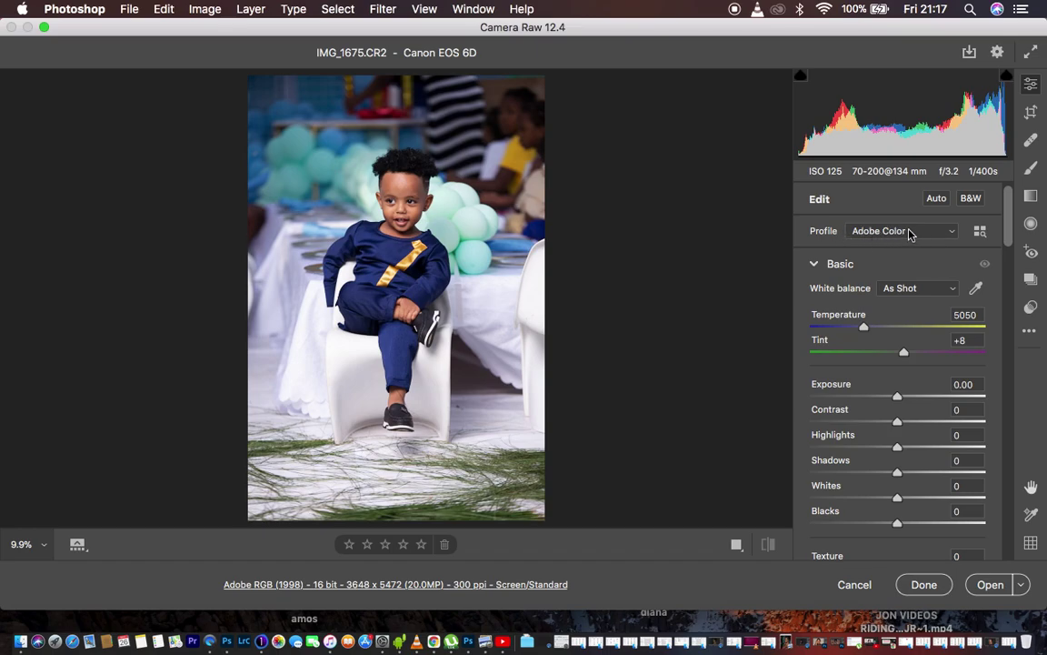
{"action": "left_click", "coordinate": [896, 233]}
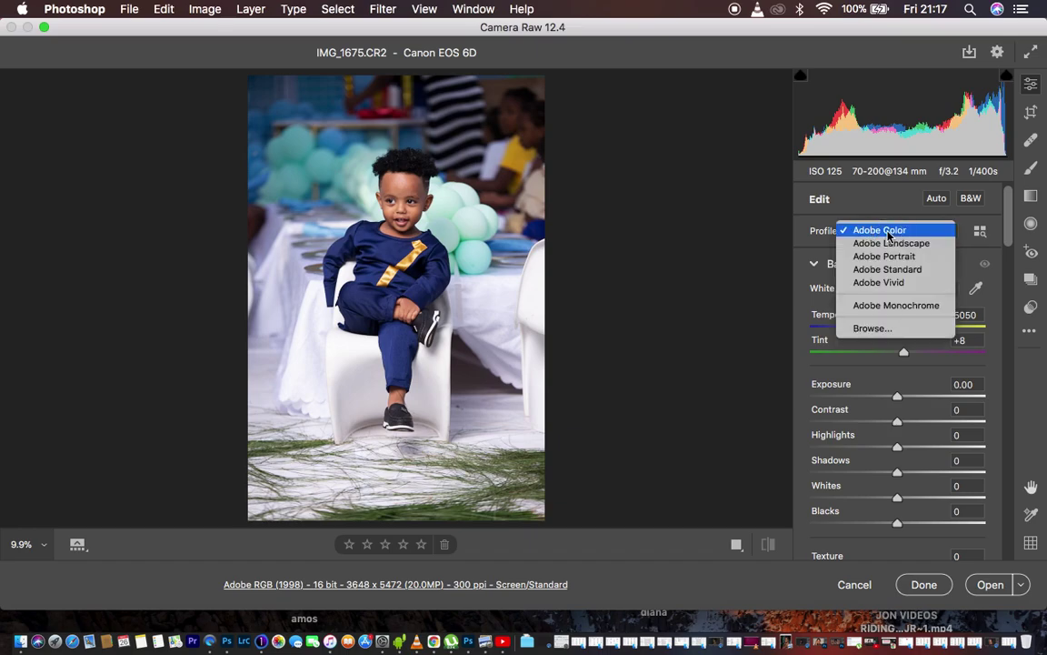
{"action": "left_click", "coordinate": [882, 233]}
{"action": "left_click", "coordinate": [884, 230]}
{"action": "left_click", "coordinate": [898, 244]}
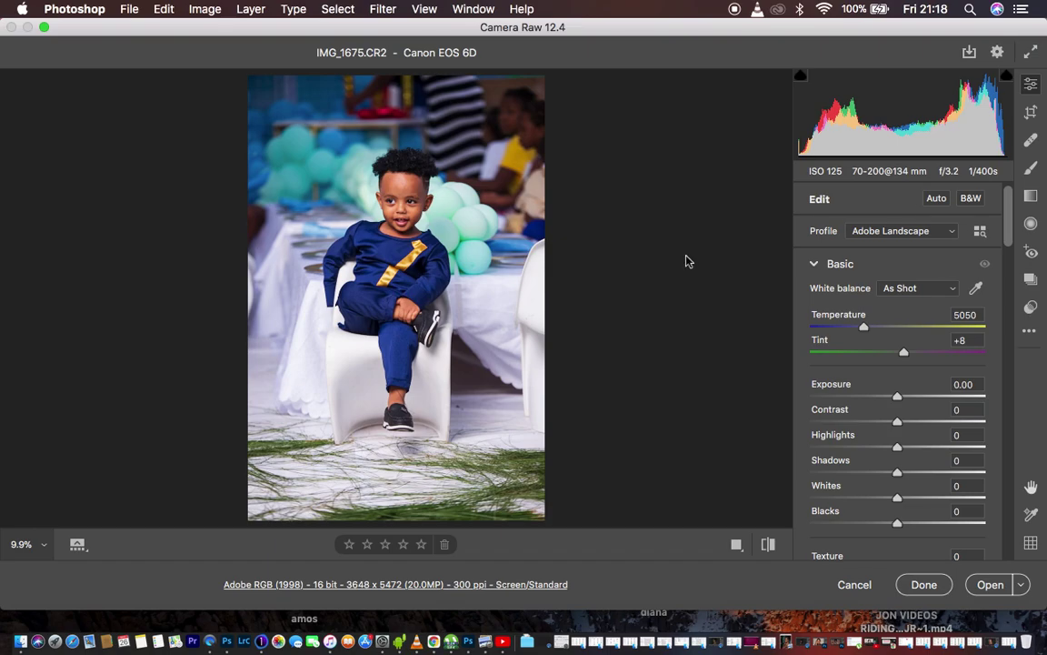
{"action": "left_click", "coordinate": [769, 544]}
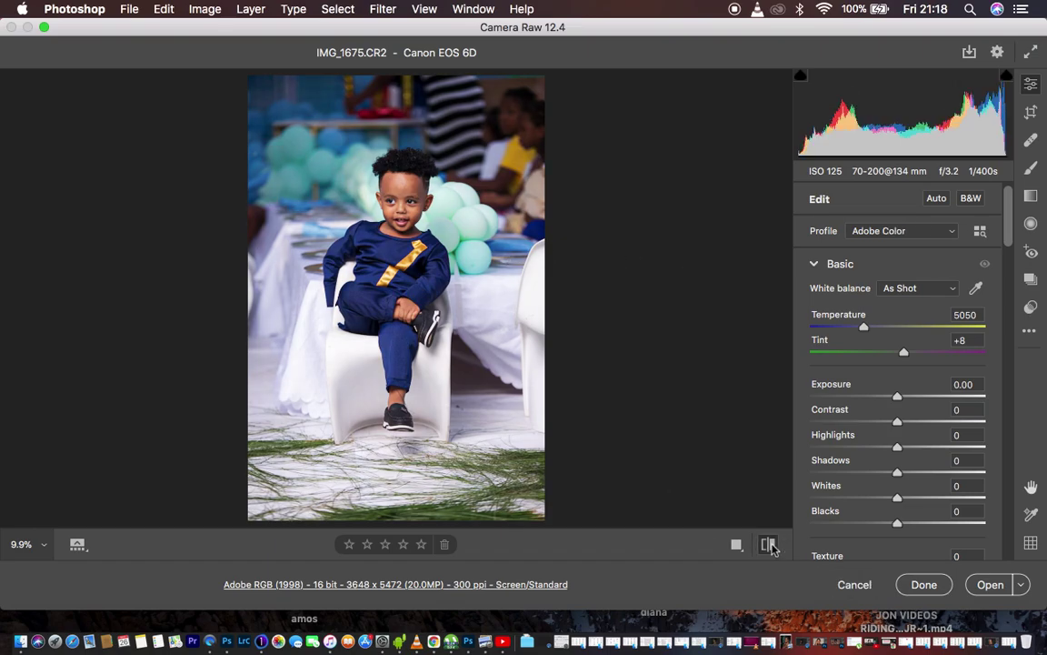
{"action": "left_click", "coordinate": [768, 544]}
{"action": "left_click", "coordinate": [768, 544]}
{"action": "left_click", "coordinate": [768, 544]}
{"action": "left_click", "coordinate": [768, 544]}
{"action": "left_click", "coordinate": [768, 543]}
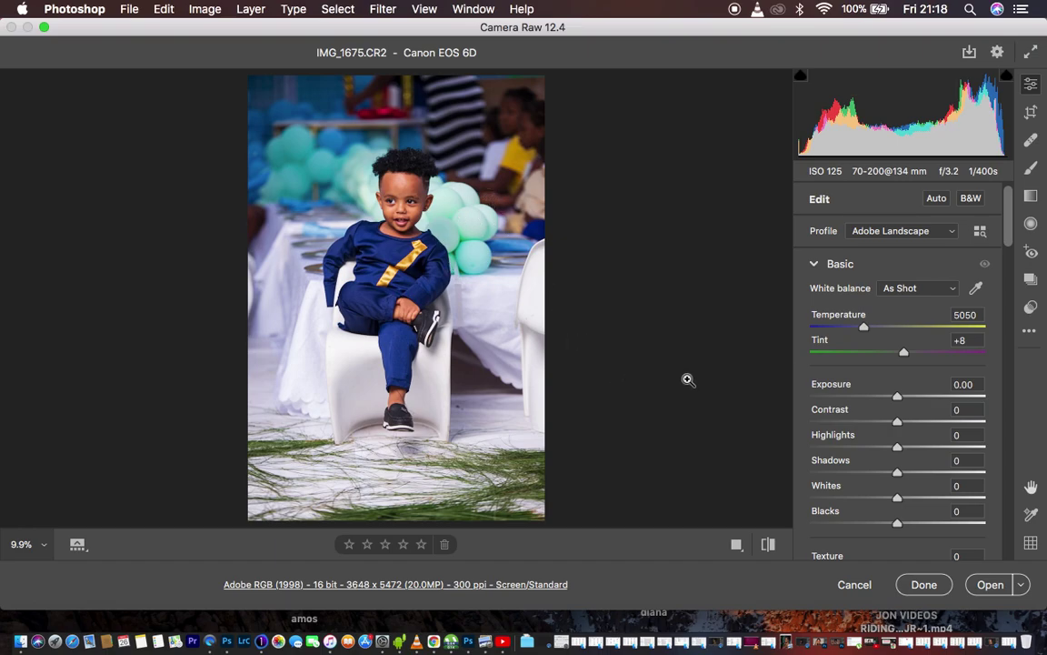
Step: Lower Highlights to -72 and compare the photo before and after the adjustment
{"action": "left_click_drag", "start_coordinate": [898, 450], "coordinate": [834, 446]}
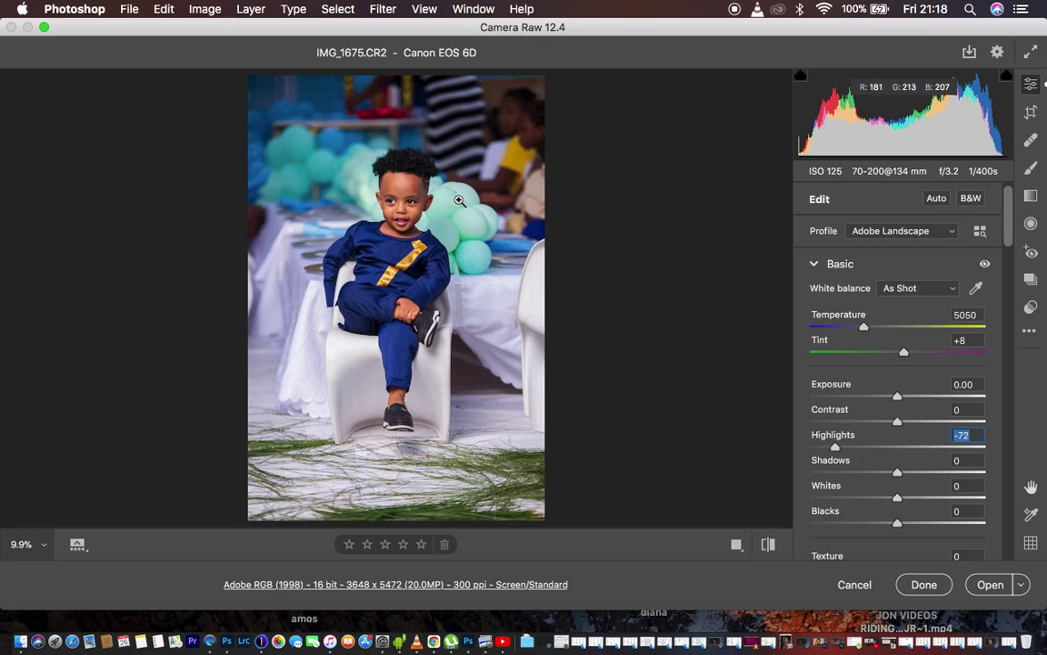
{"action": "left_click", "coordinate": [769, 544]}
{"action": "left_click", "coordinate": [769, 544]}
{"action": "left_click", "coordinate": [769, 543]}
{"action": "left_click", "coordinate": [769, 543]}
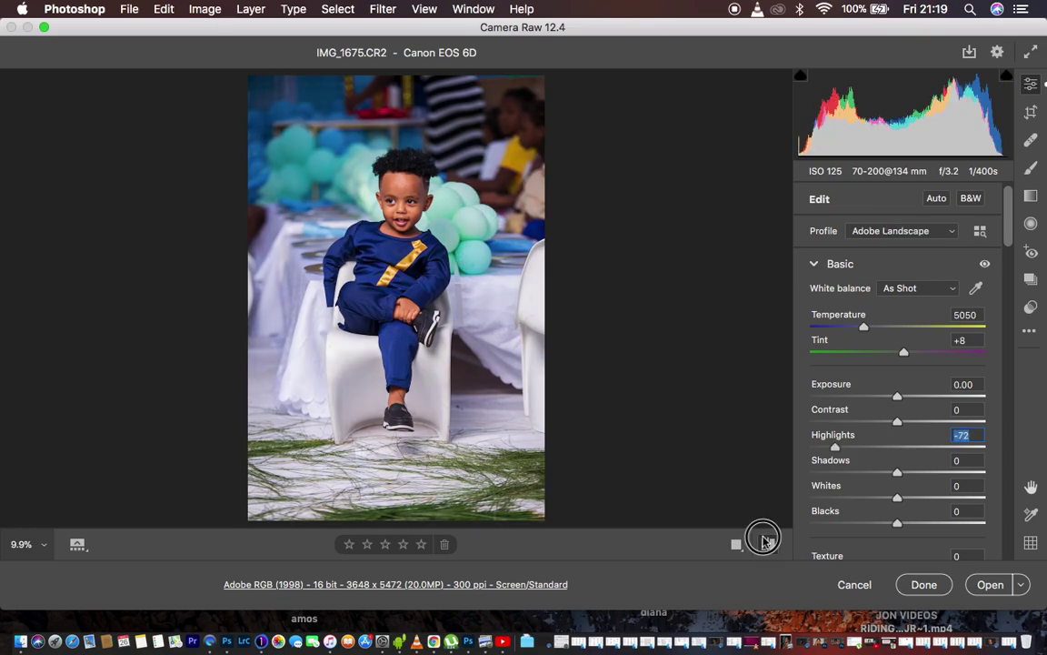
{"action": "left_click", "coordinate": [765, 541]}
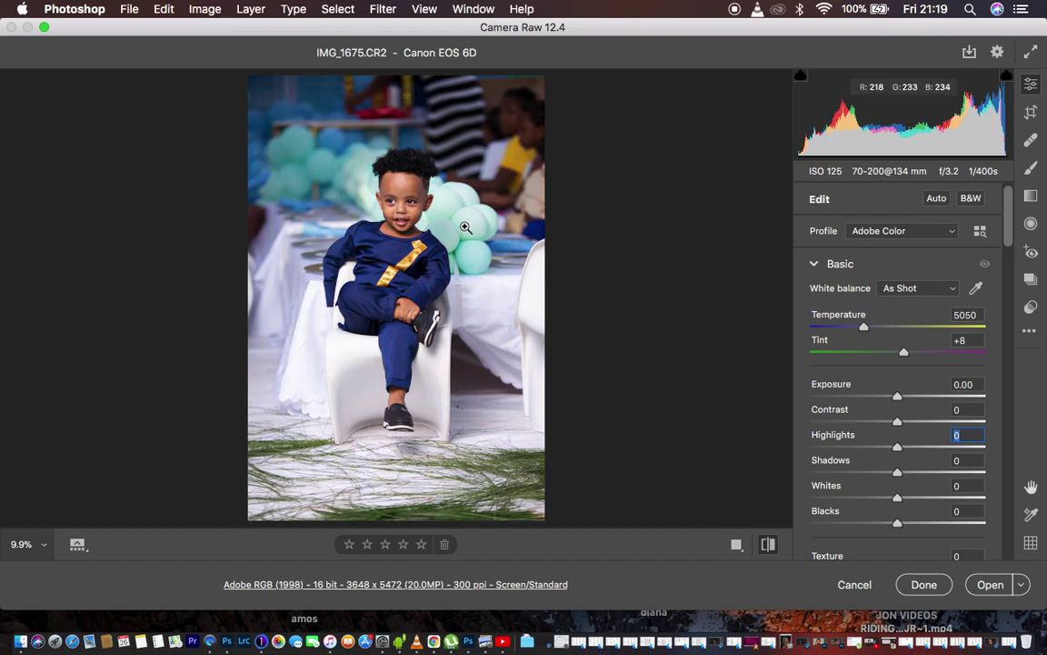
{"action": "left_click", "coordinate": [769, 544]}
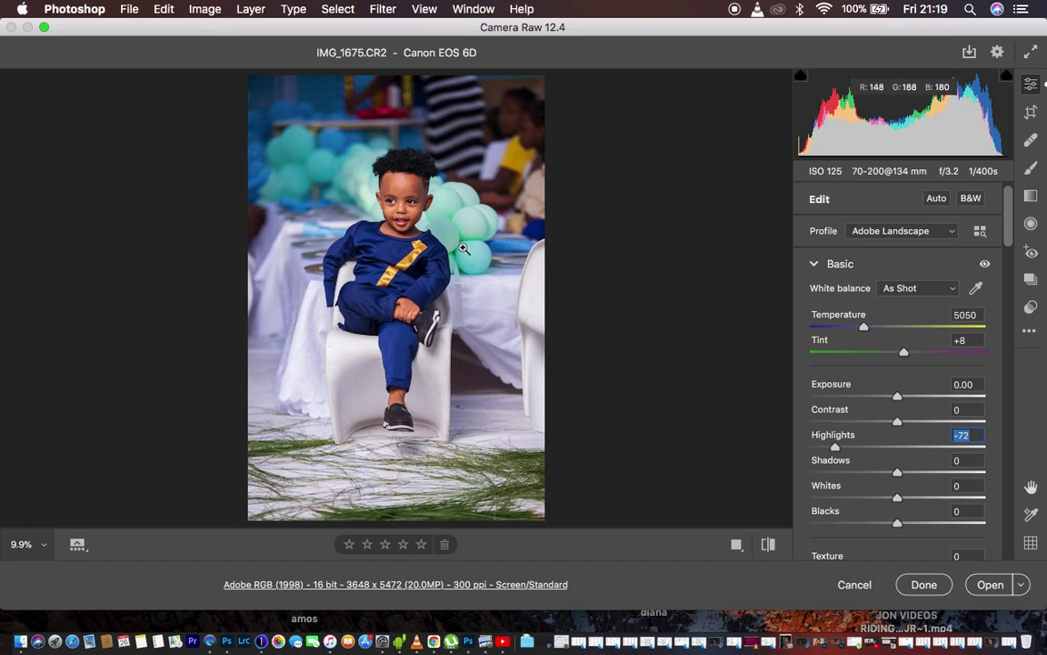
Step: Set Whites to -53 and Blacks to -16, trying lighter and darker blacks and checking the detail in the boy's hair
{"action": "left_click_drag", "start_coordinate": [885, 502], "coordinate": [852, 501]}
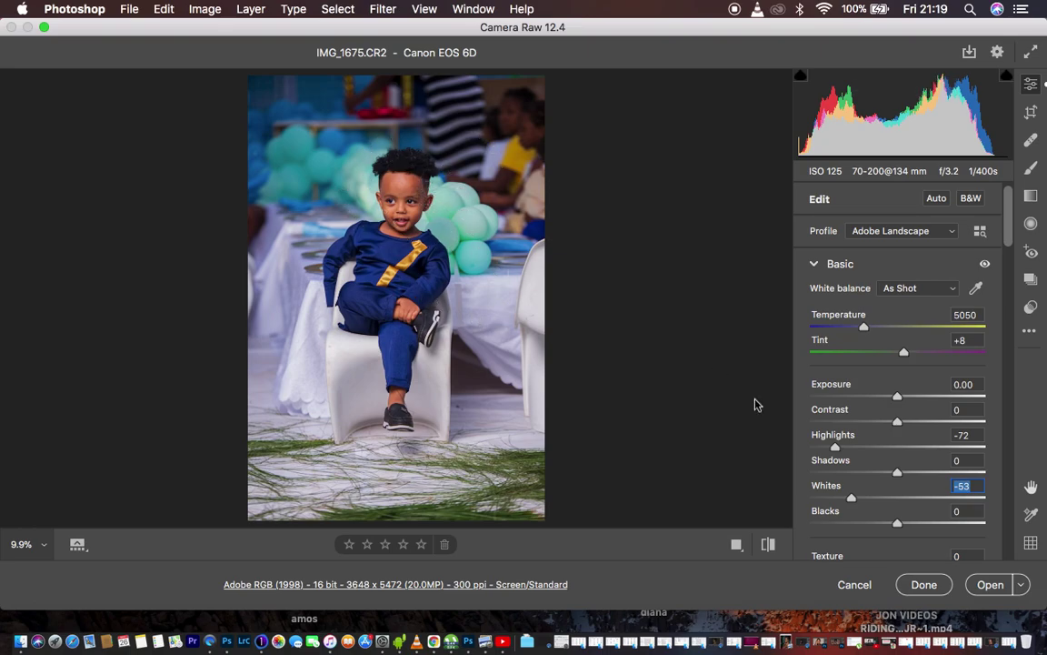
{"action": "left_click_drag", "start_coordinate": [897, 525], "coordinate": [877, 526]}
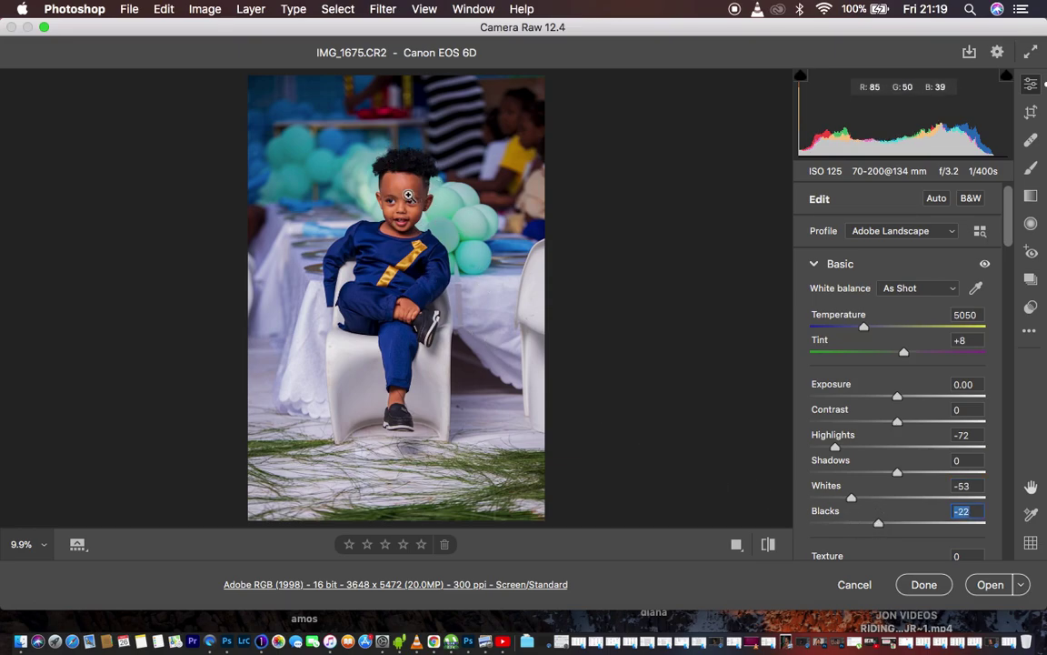
{"action": "left_click_drag", "start_coordinate": [882, 527], "coordinate": [965, 525]}
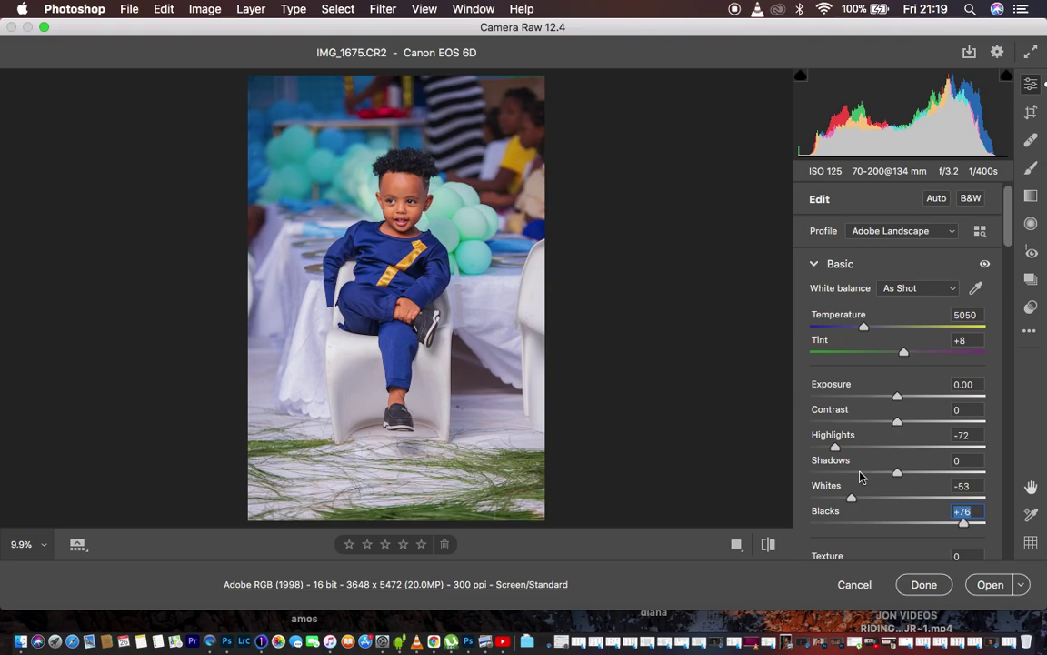
{"action": "left_click_drag", "start_coordinate": [964, 523], "coordinate": [843, 531]}
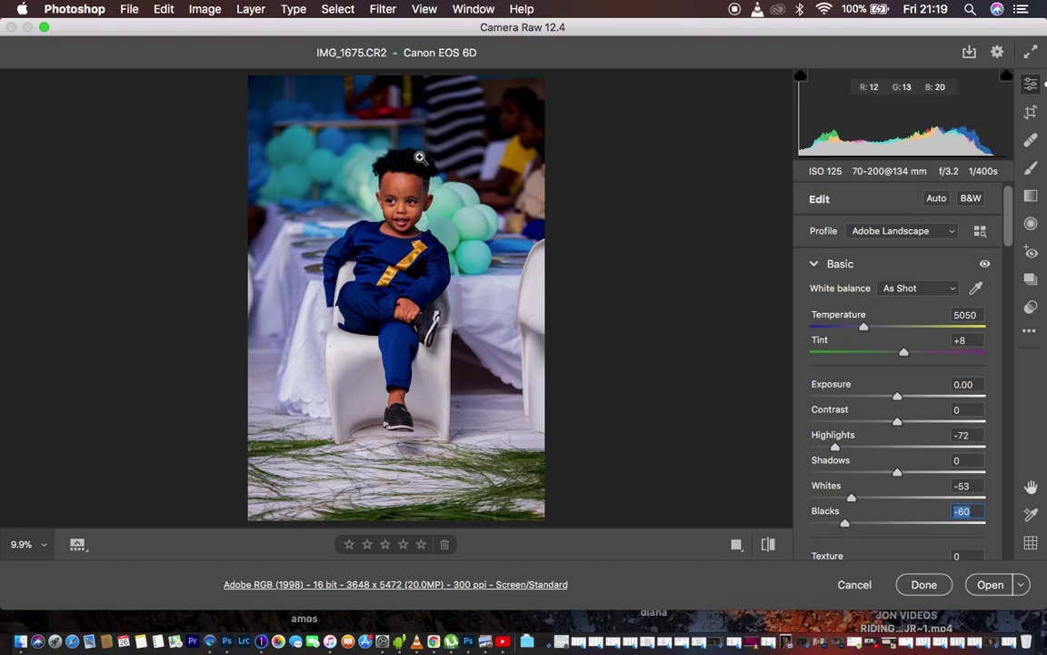
{"action": "left_click", "coordinate": [368, 147]}
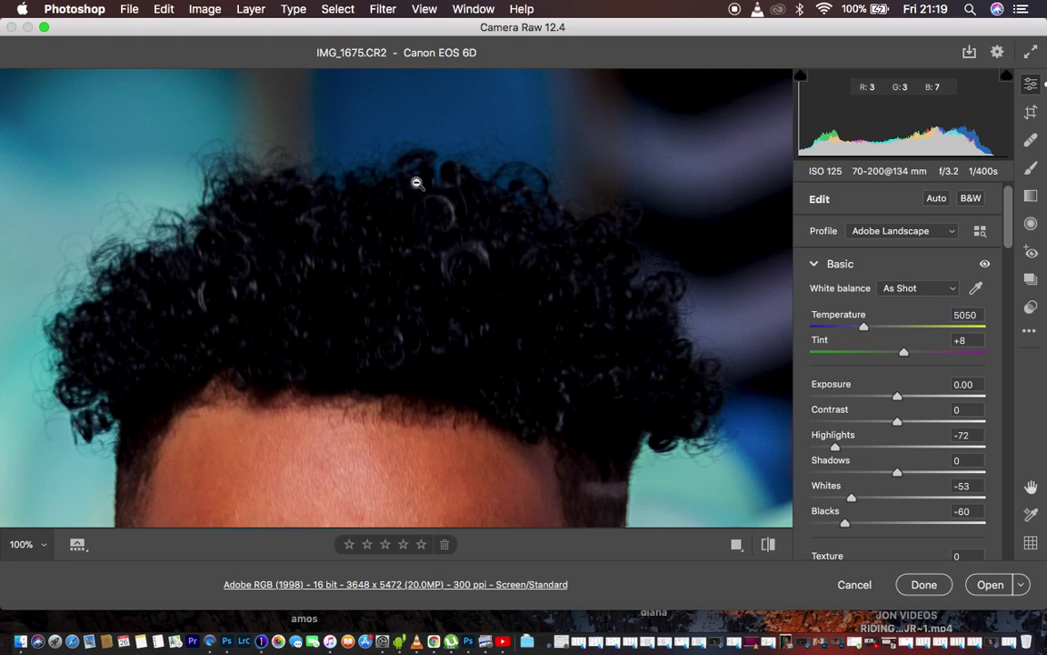
{"action": "left_click", "coordinate": [389, 247], "text": "alt"}
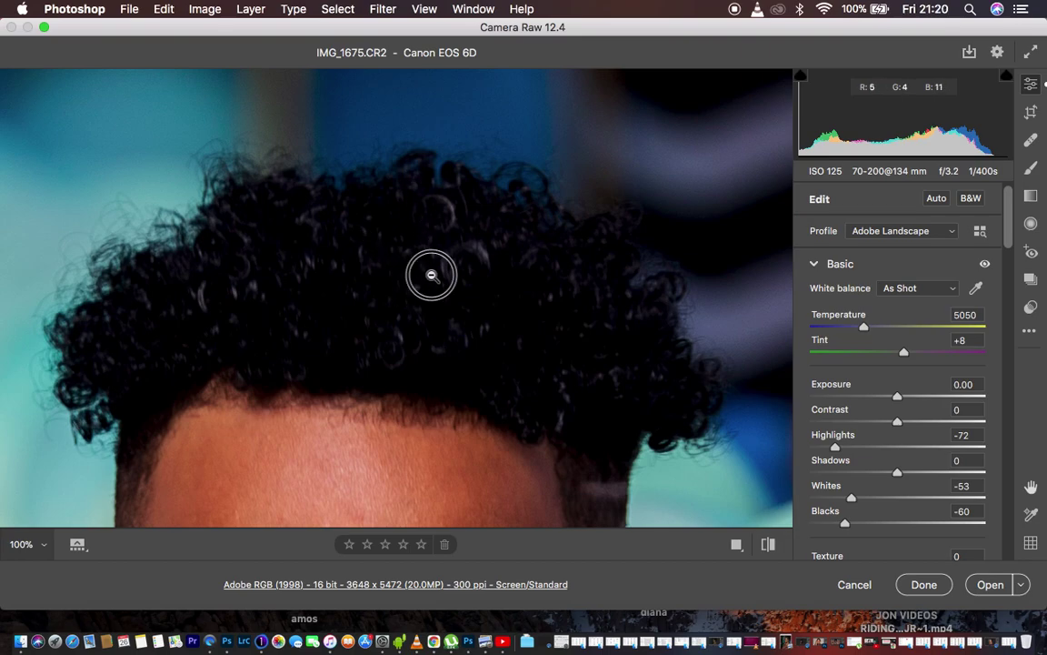
{"action": "left_click_drag", "start_coordinate": [878, 531], "coordinate": [884, 527]}
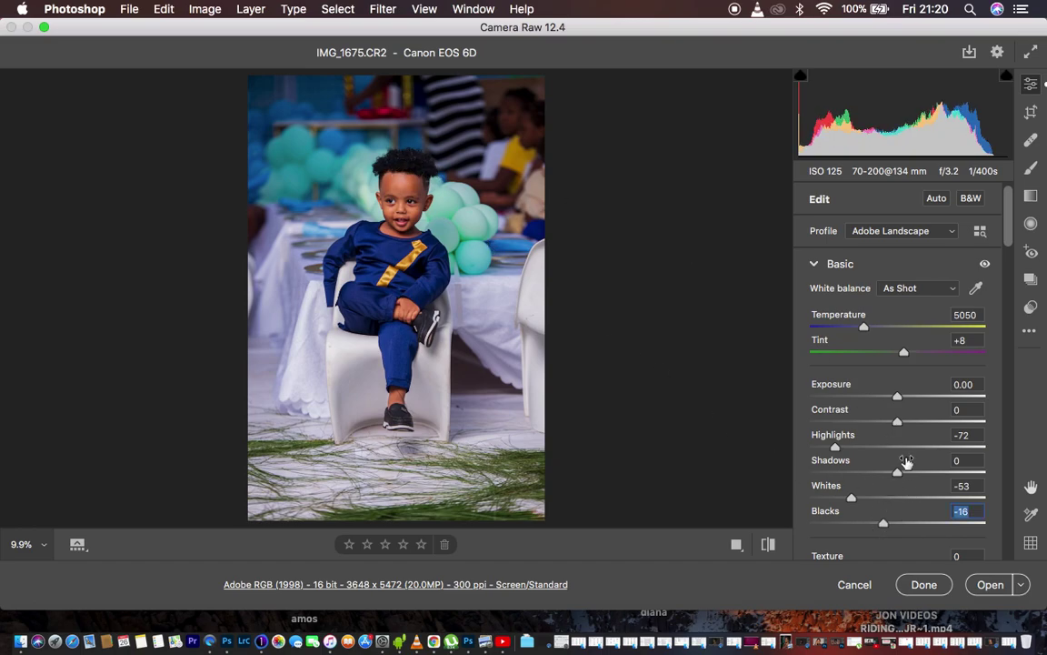
Step: Raise Shadows to +34, trying the maximum first and checking the hair detail at 100% zoom
{"action": "left_click_drag", "start_coordinate": [898, 474], "coordinate": [926, 473]}
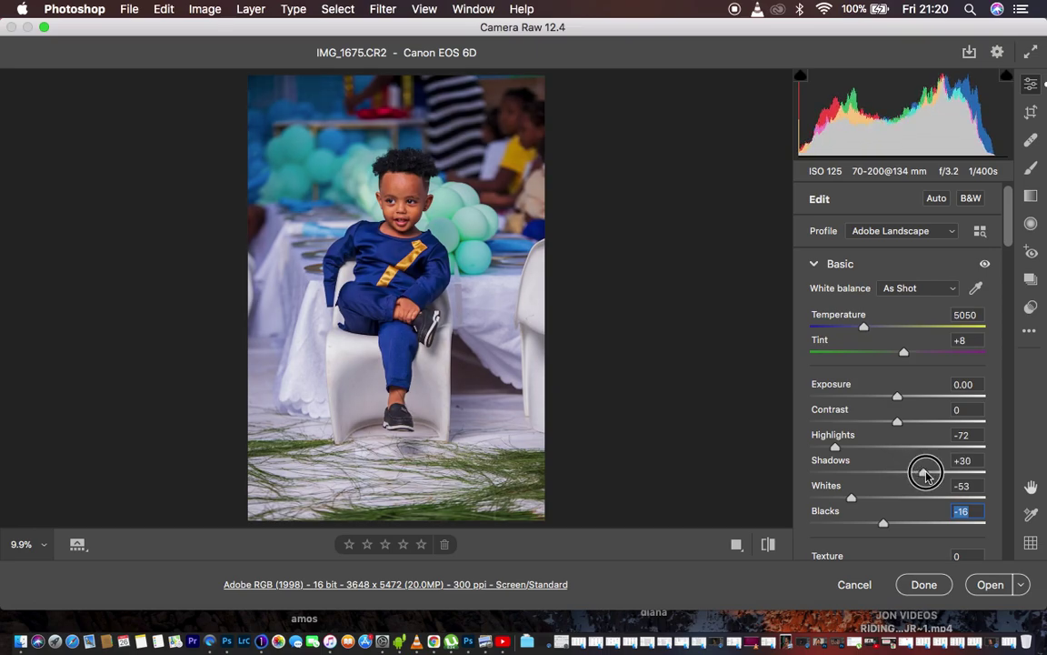
{"action": "left_click_drag", "start_coordinate": [927, 473], "coordinate": [1006, 475]}
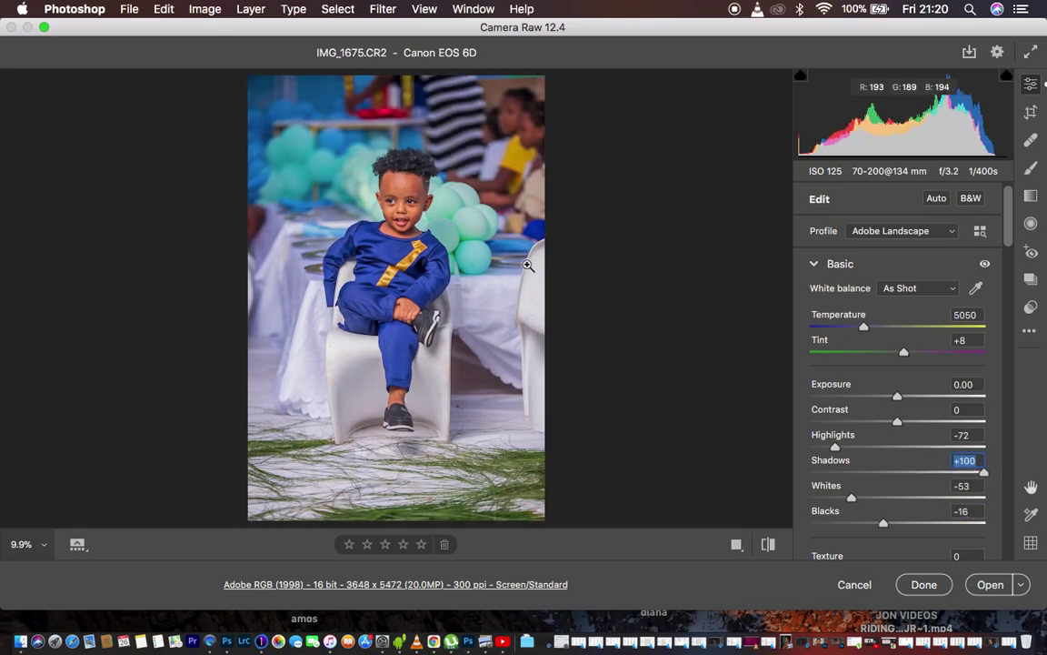
{"action": "left_click", "coordinate": [433, 183]}
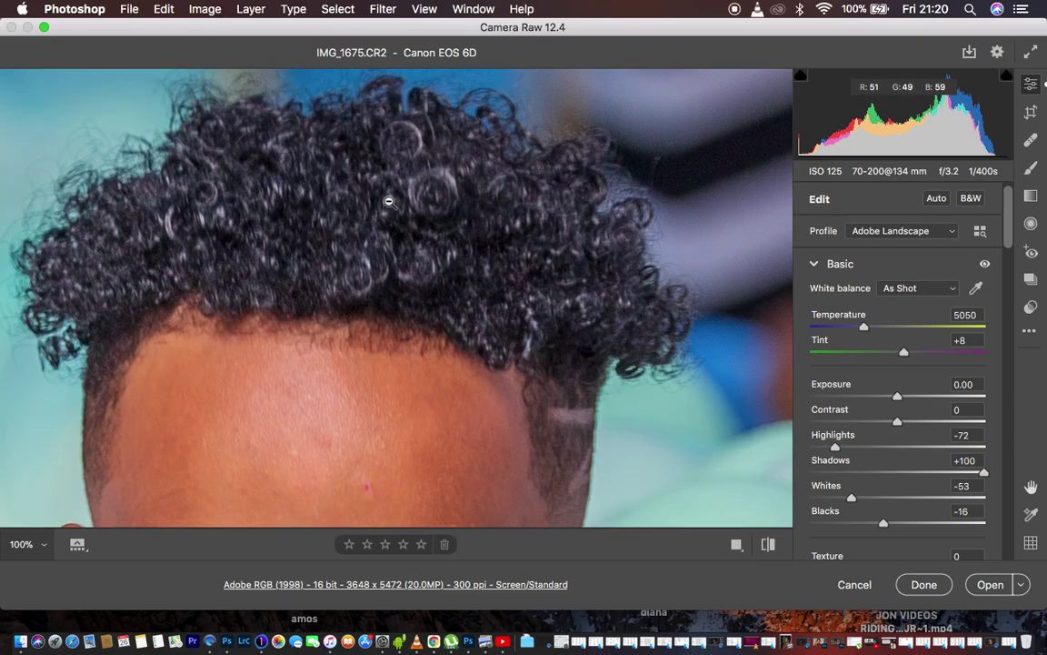
{"action": "left_click_drag", "start_coordinate": [945, 476], "coordinate": [923, 472]}
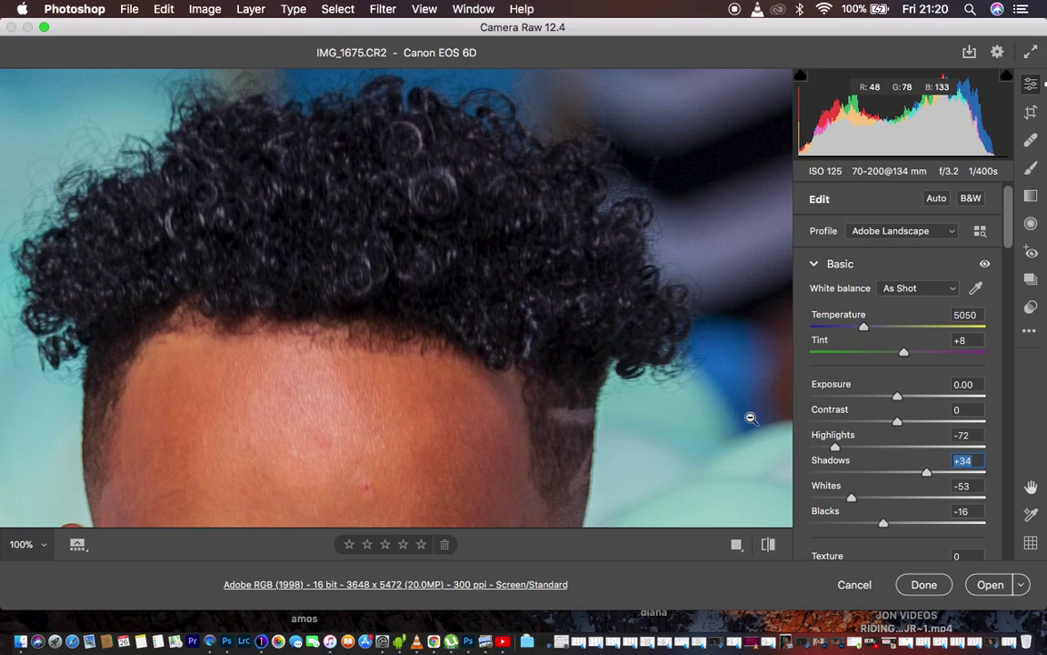
{"action": "left_click", "coordinate": [435, 325]}
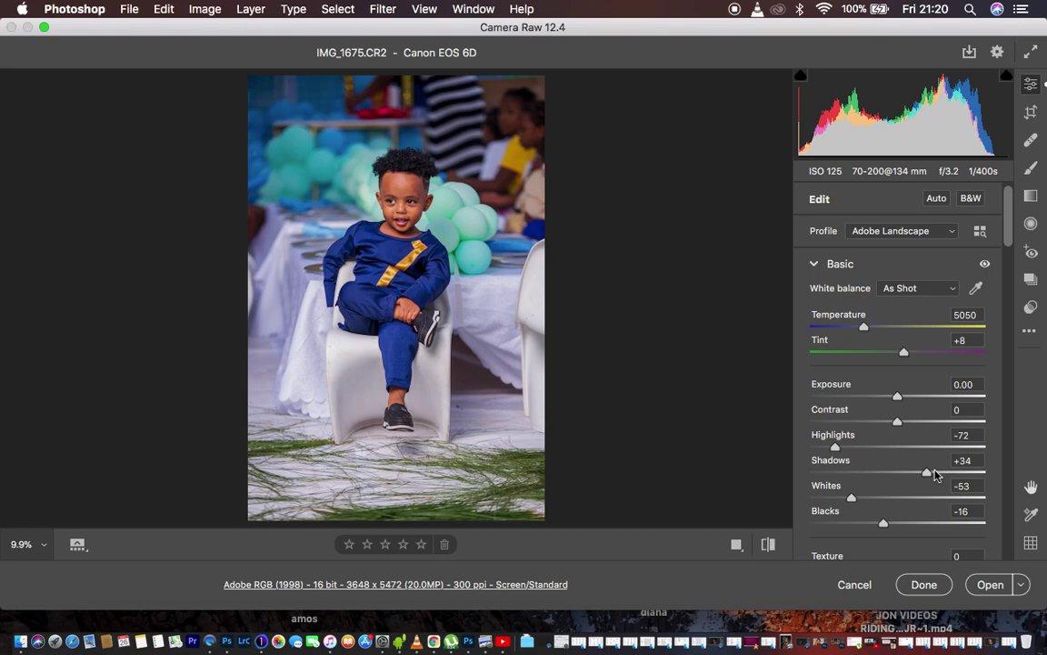
Step: Set Contrast to +4 and compare the edited photo with its original settings
{"action": "left_click_drag", "start_coordinate": [898, 425], "coordinate": [901, 426]}
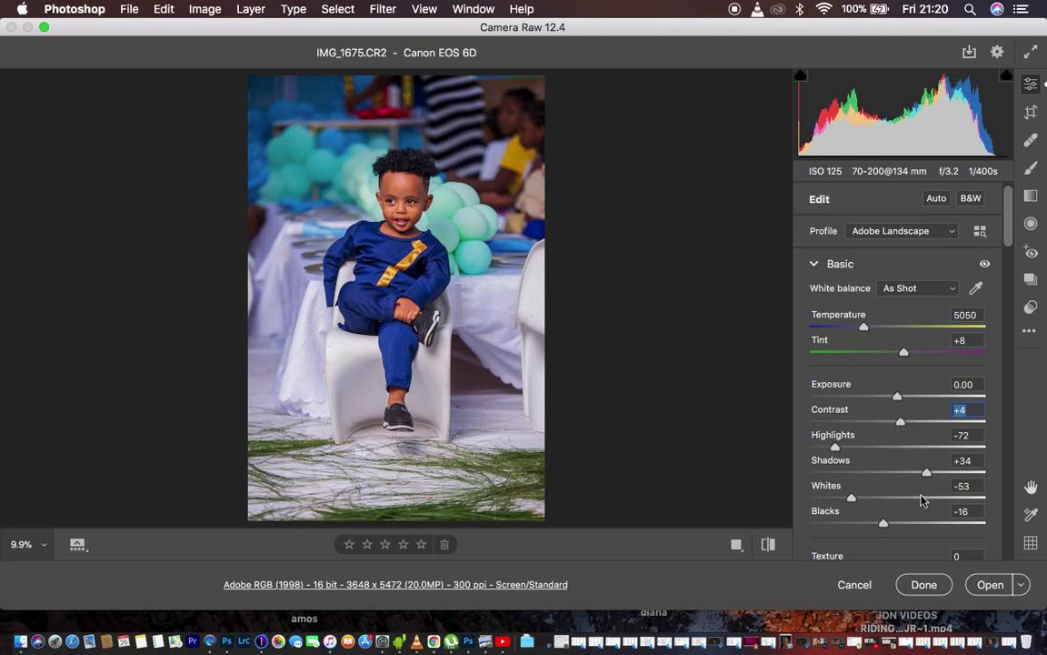
{"action": "left_click", "coordinate": [768, 545]}
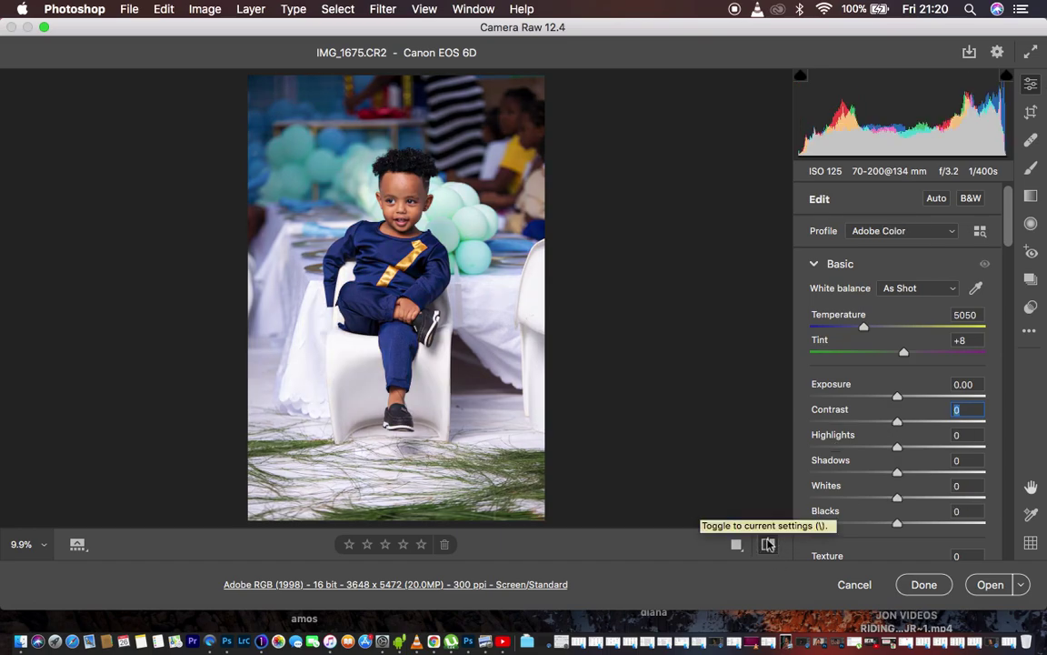
{"action": "left_click", "coordinate": [768, 545]}
{"action": "left_click", "coordinate": [768, 545]}
{"action": "left_click", "coordinate": [768, 544]}
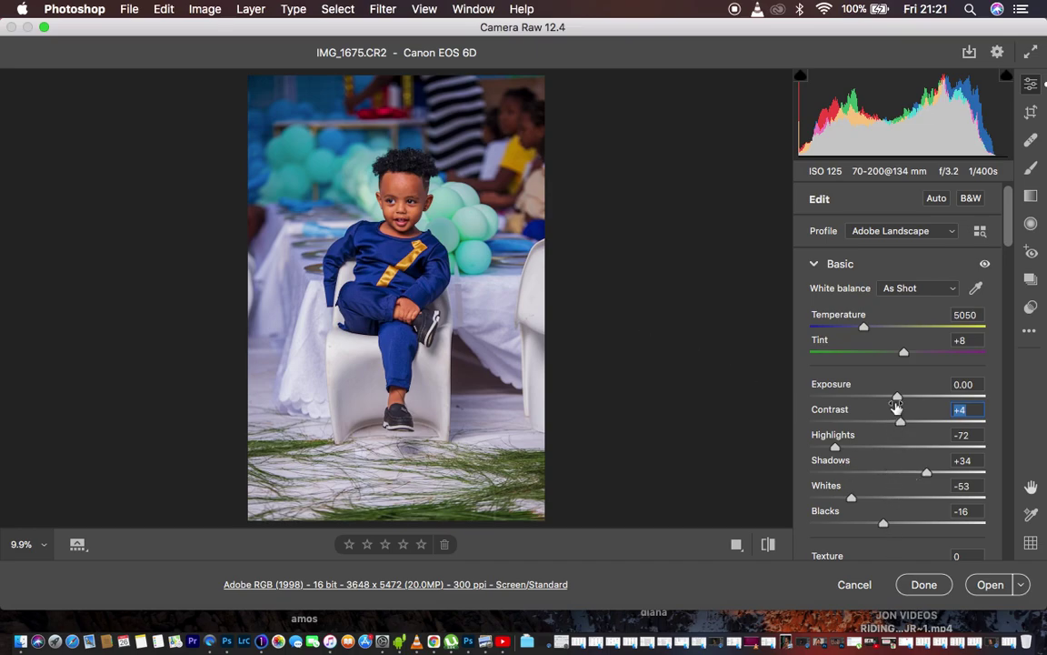
Step: Raise Exposure to +0.25, compare with the original and inspect the boy's face at 100% zoom
{"action": "left_click_drag", "start_coordinate": [898, 402], "coordinate": [902, 401]}
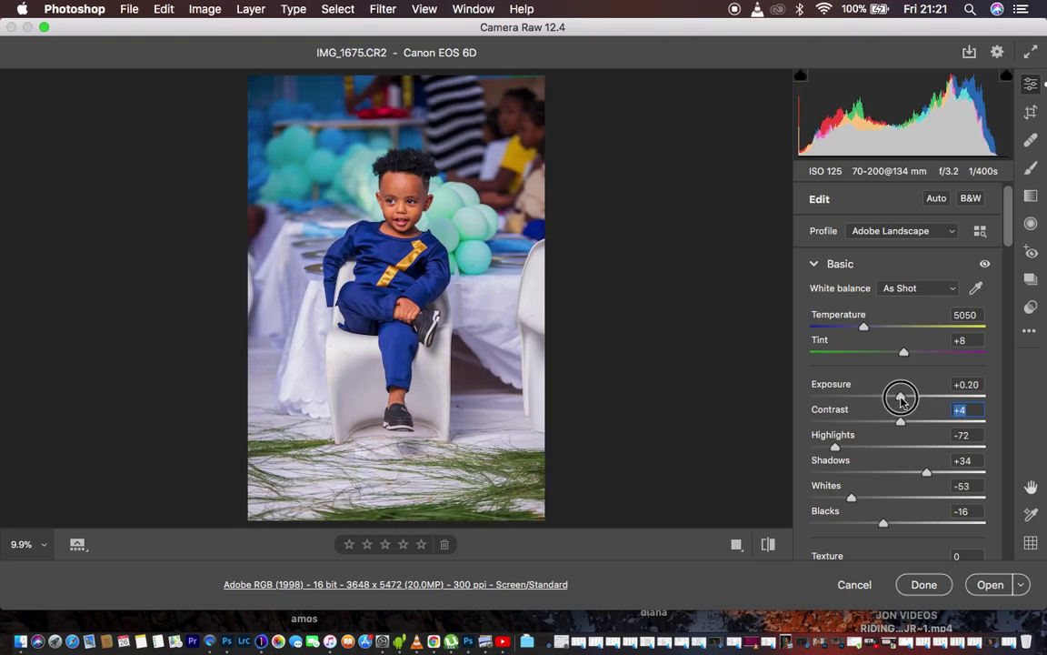
{"action": "left_click_drag", "start_coordinate": [901, 397], "coordinate": [901, 397]}
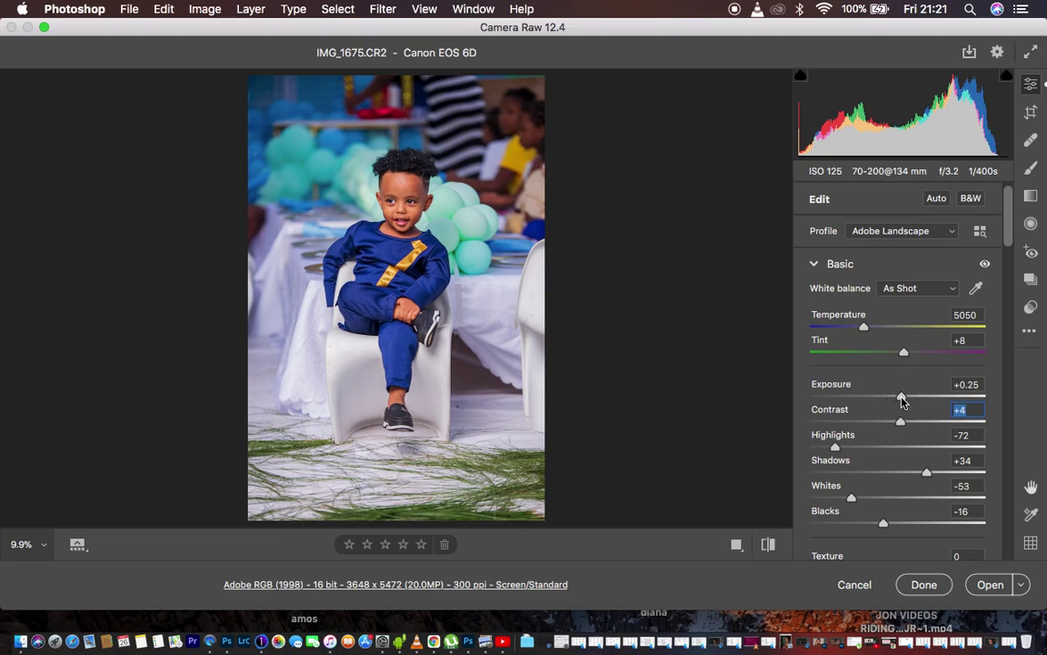
{"action": "left_click", "coordinate": [769, 544]}
{"action": "left_click", "coordinate": [768, 544]}
{"action": "left_click", "coordinate": [768, 545]}
{"action": "left_click", "coordinate": [769, 544]}
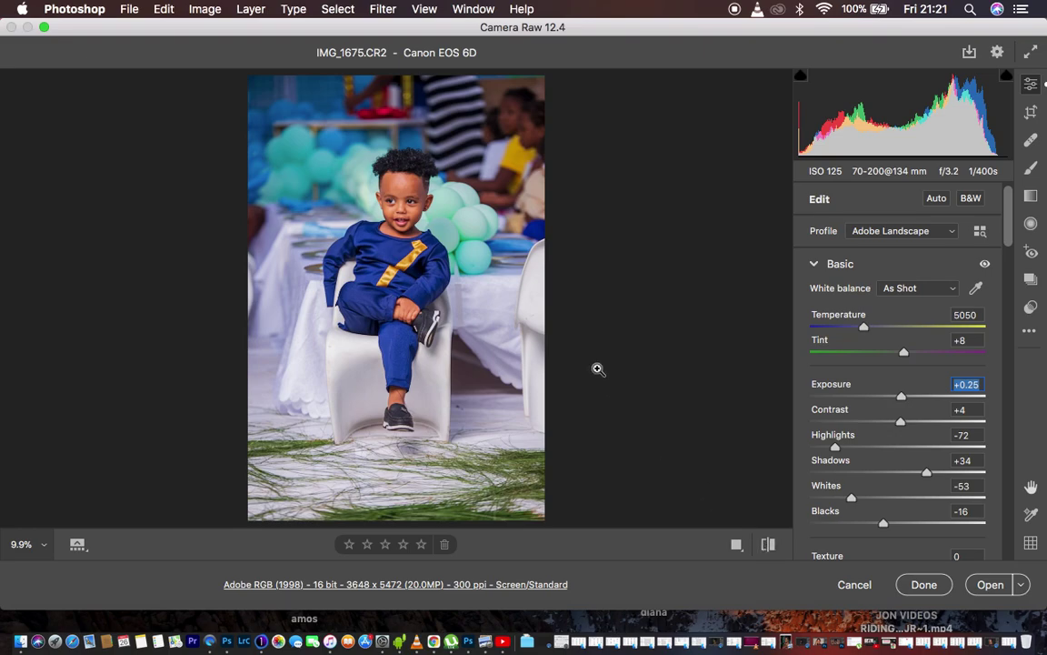
{"action": "left_click", "coordinate": [402, 186]}
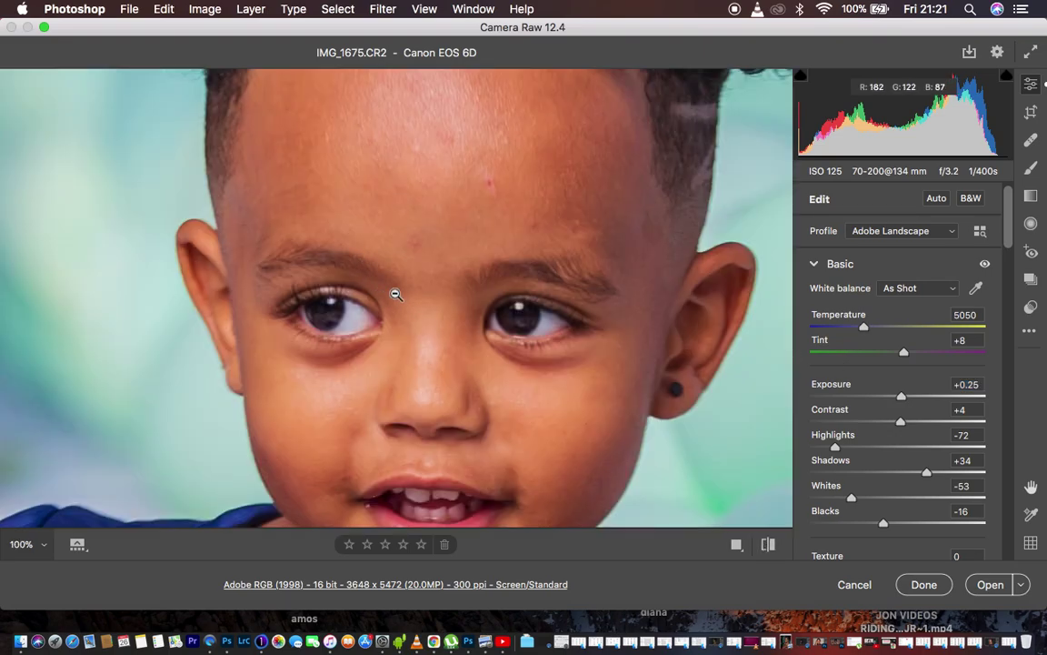
{"action": "left_click", "coordinate": [410, 277]}
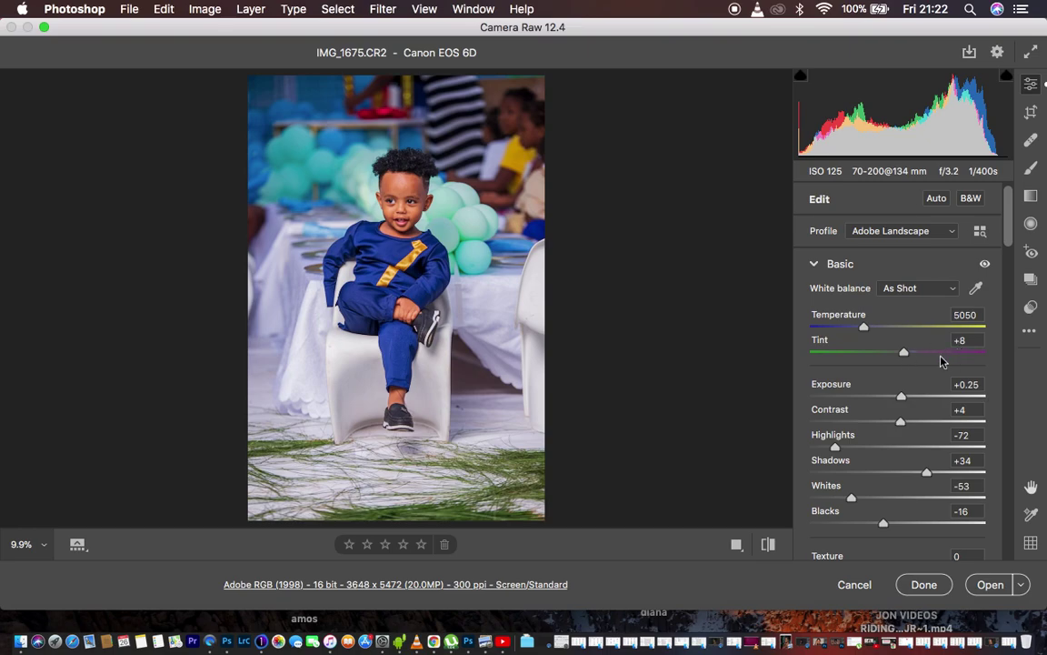
Step: Fine-tune the white balance by setting Tint to +4
{"action": "left_click_drag", "start_coordinate": [904, 355], "coordinate": [903, 356]}
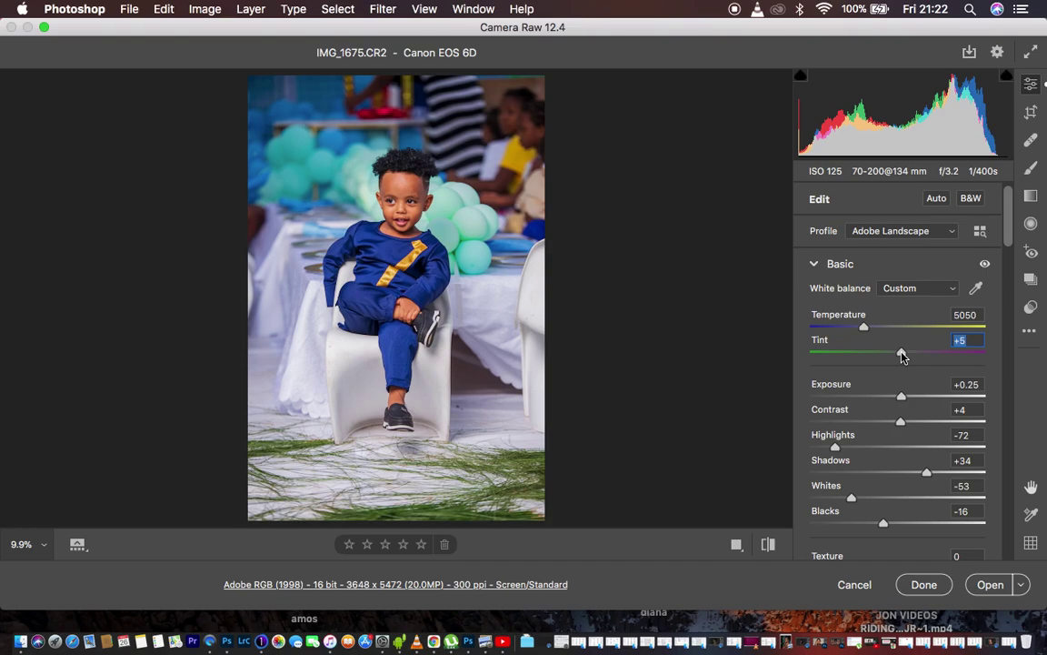
{"action": "left_click", "coordinate": [901, 354]}
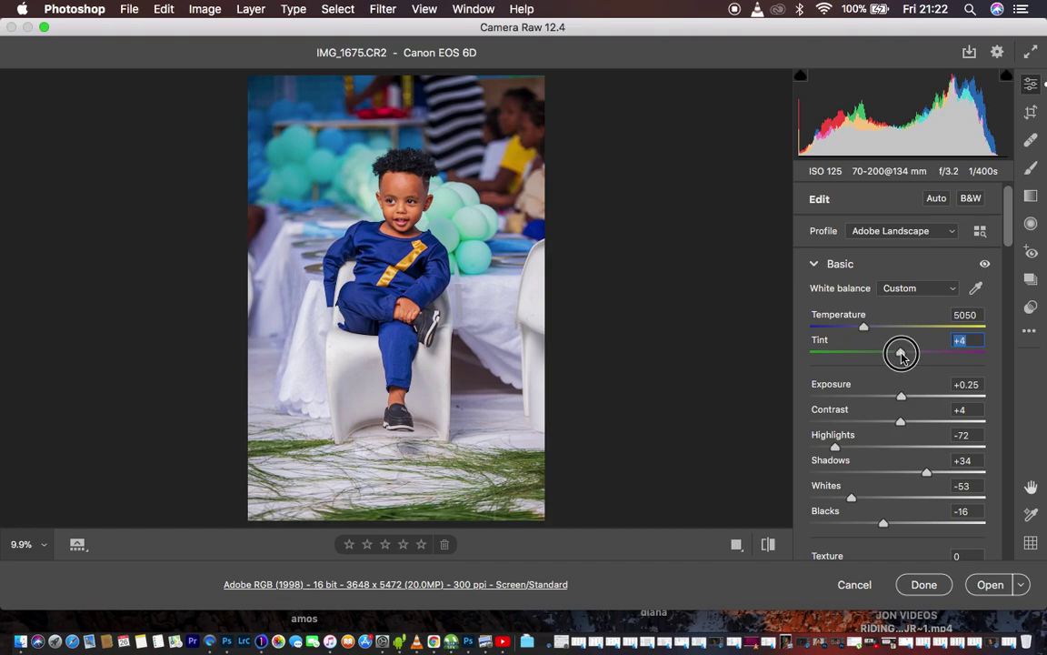
{"action": "left_click_drag", "start_coordinate": [901, 354], "coordinate": [900, 355]}
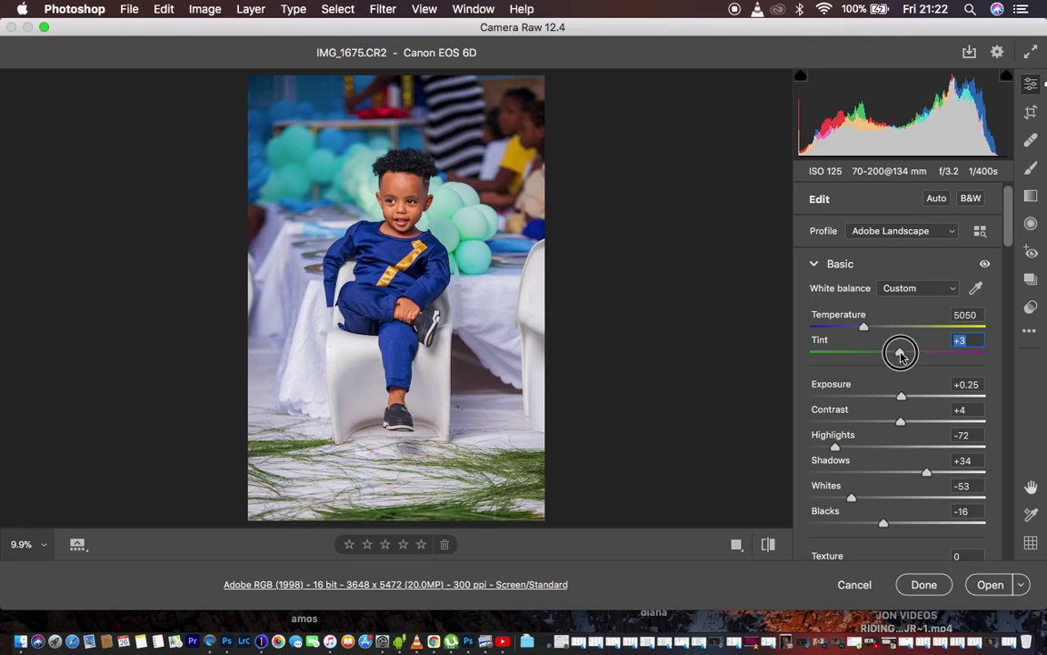
{"action": "left_click_drag", "start_coordinate": [901, 355], "coordinate": [902, 355]}
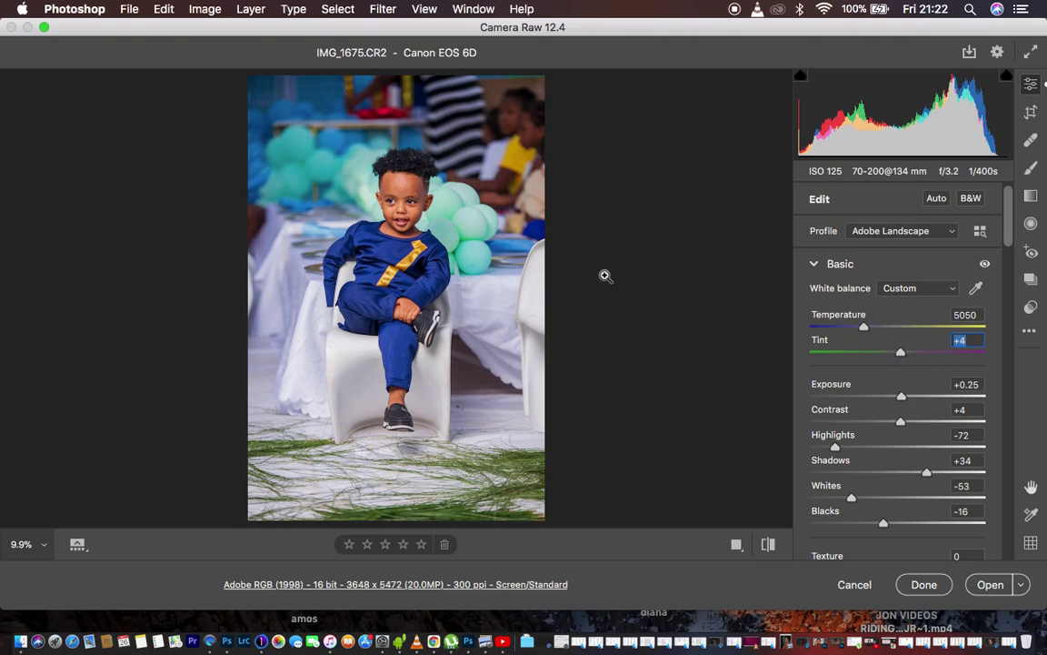
{"action": "left_click_drag", "start_coordinate": [407, 216], "coordinate": [405, 210]}
Step: Set Clarity to +4 in the basic adjustments
{"action": "scroll", "coordinate": [932, 458], "scroll_direction": "down", "scroll_amount": 5}
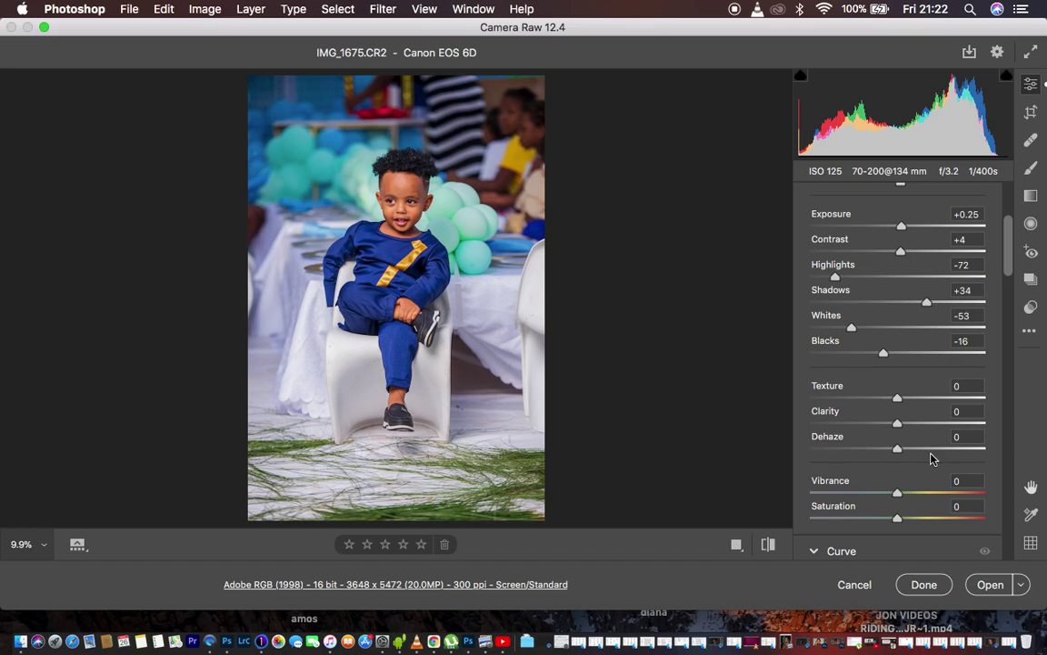
{"action": "left_click_drag", "start_coordinate": [898, 428], "coordinate": [901, 428]}
{"action": "scroll", "coordinate": [941, 451], "scroll_direction": "down", "scroll_amount": 3}
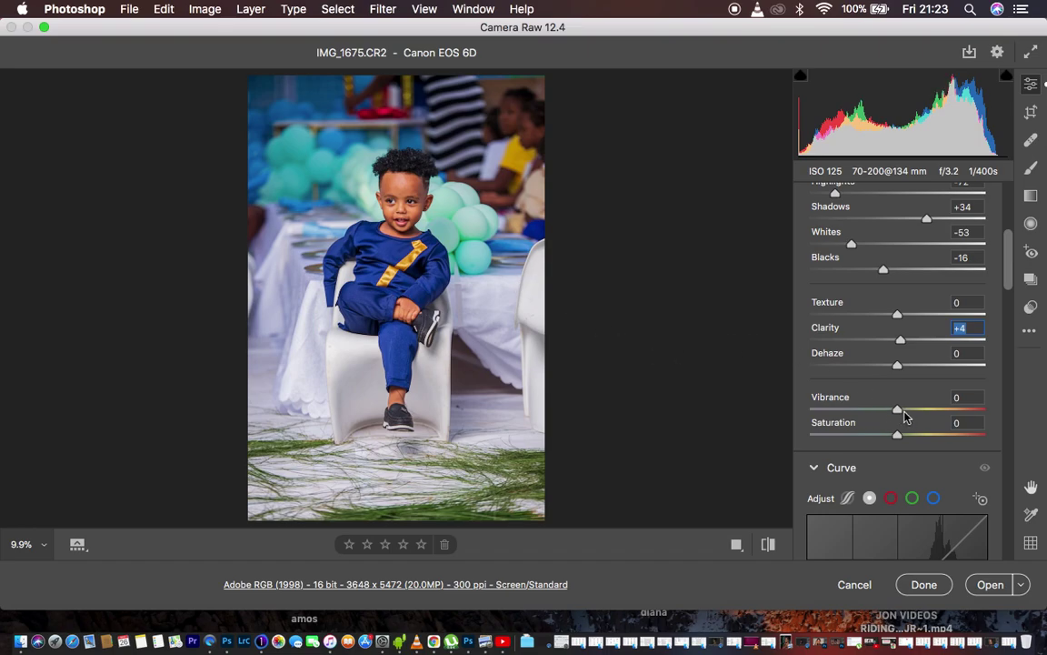
Step: Set Vibrance and Saturation to -2 each and compare the edited photo with its default settings
{"action": "left_click_drag", "start_coordinate": [899, 413], "coordinate": [896, 441]}
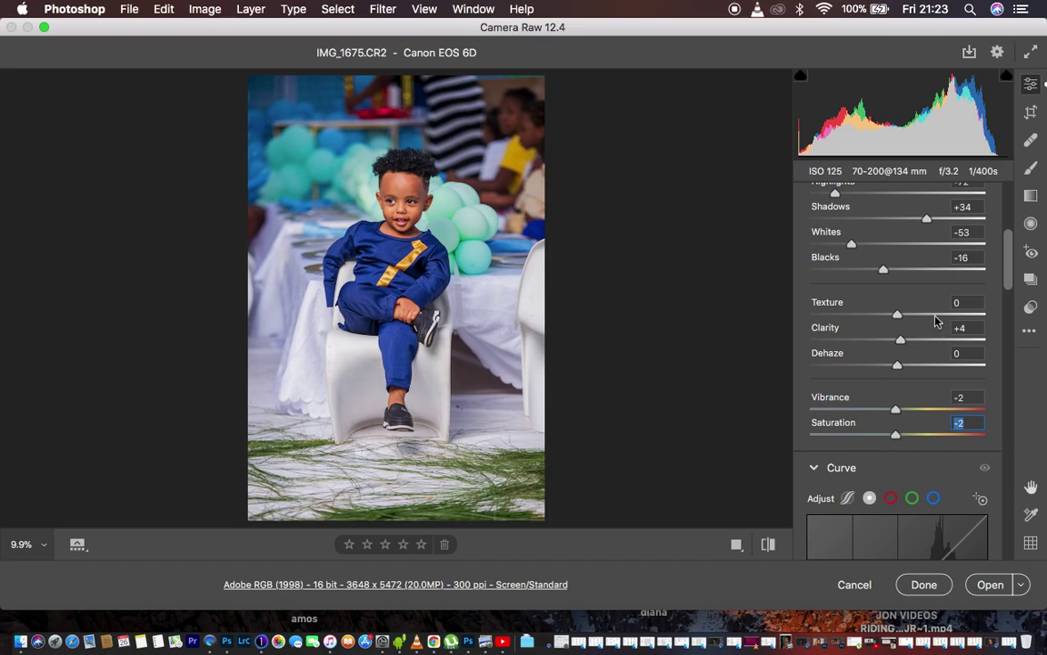
{"action": "scroll", "coordinate": [909, 318], "scroll_direction": "up", "scroll_amount": 5}
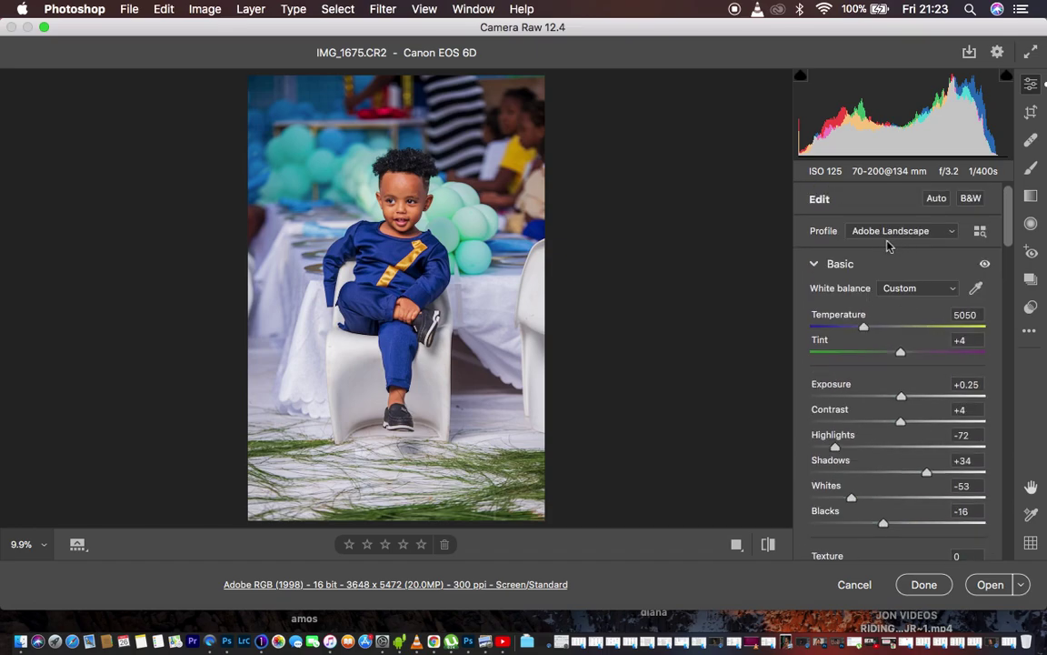
{"action": "scroll", "coordinate": [896, 364], "scroll_direction": "down", "scroll_amount": 5}
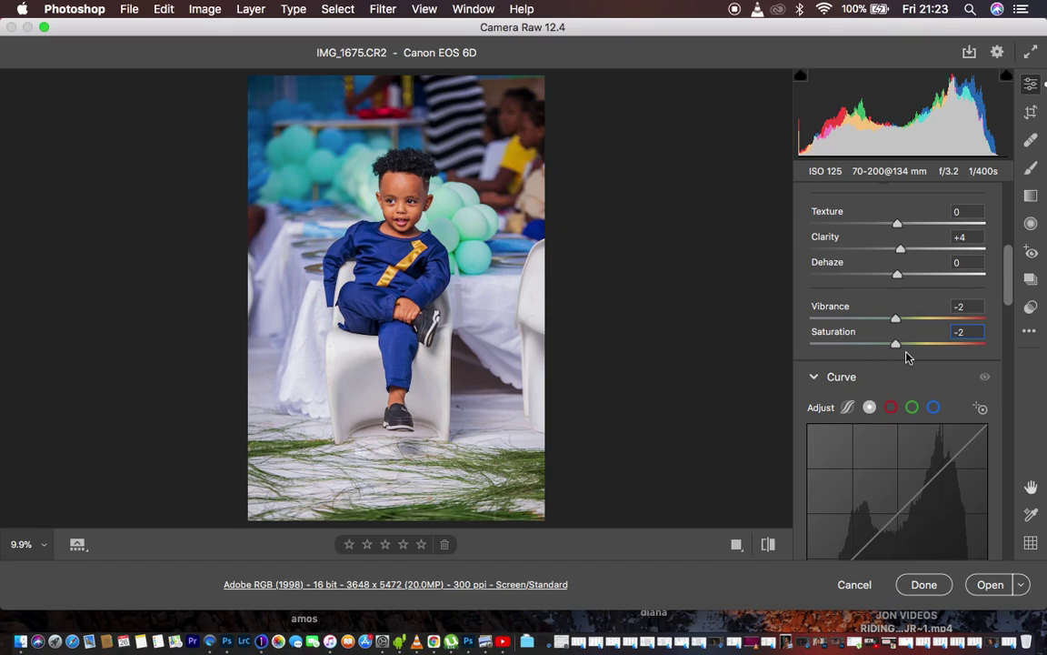
{"action": "left_click", "coordinate": [768, 543]}
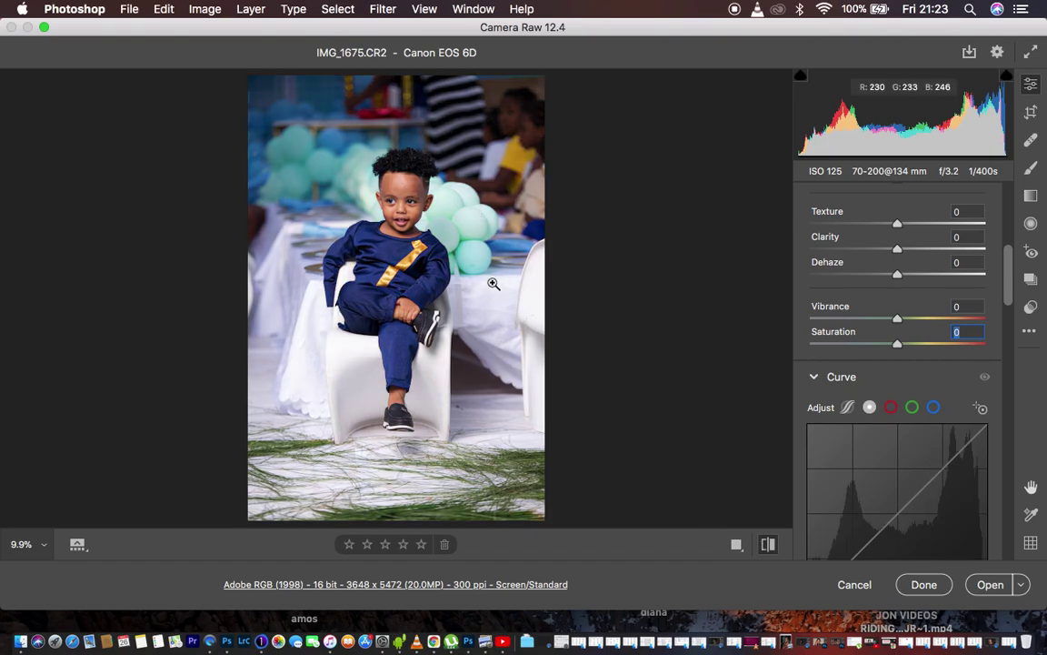
{"action": "left_click", "coordinate": [768, 544]}
{"action": "left_click", "coordinate": [771, 545]}
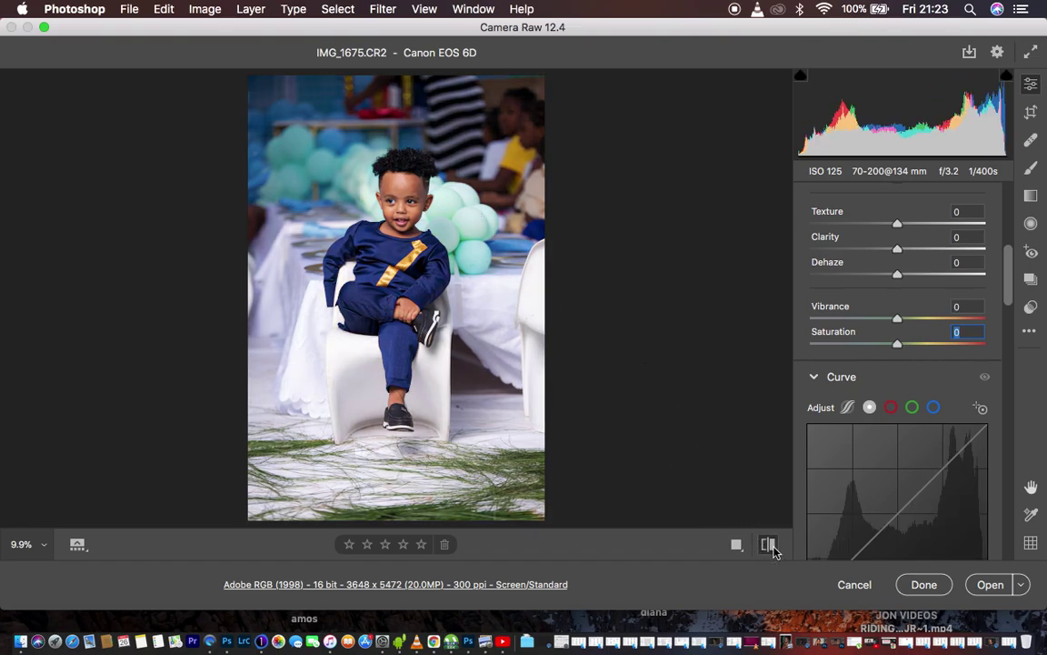
{"action": "left_click", "coordinate": [771, 545]}
{"action": "left_click", "coordinate": [771, 545]}
{"action": "left_click", "coordinate": [771, 547]}
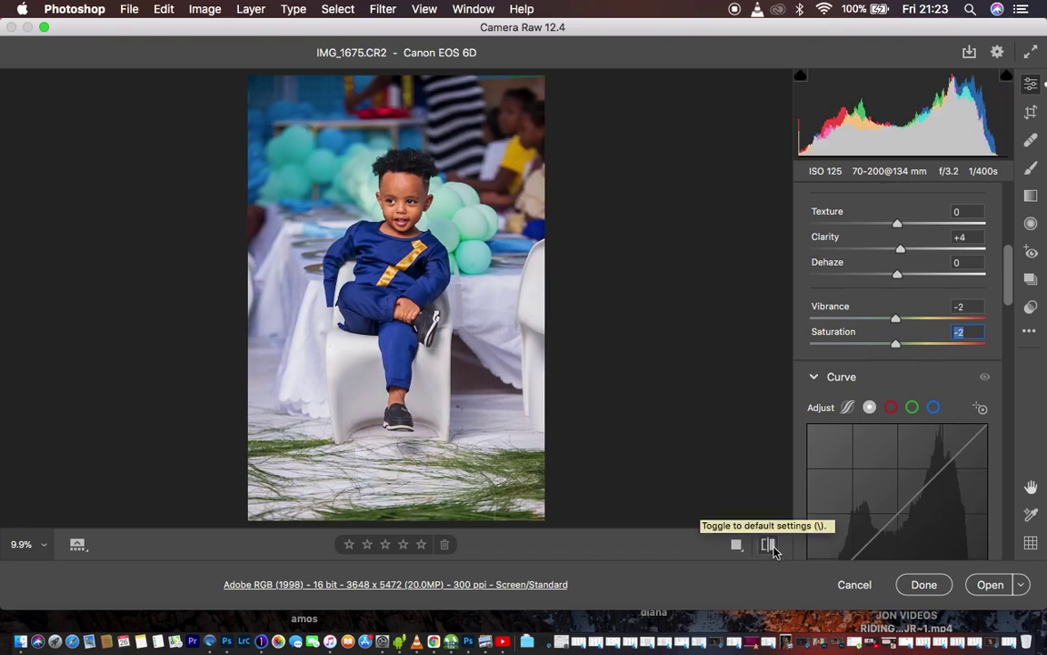
Step: Try shifting the Blues hue in the HSL Color Mixer and reset it to its default
{"action": "left_click_drag", "start_coordinate": [1008, 272], "coordinate": [1018, 411]}
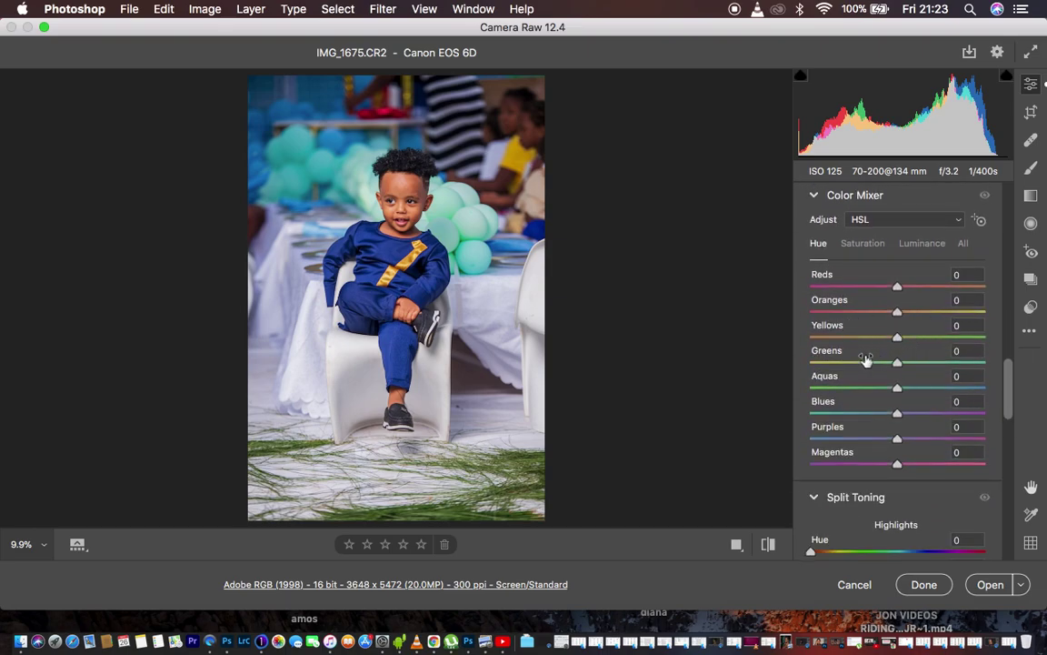
{"action": "mouse_move", "coordinate": [865, 415]}
{"action": "left_mouse_down"}
{"action": "mouse_move", "coordinate": [789, 419]}
{"action": "mouse_move", "coordinate": [871, 416]}
{"action": "left_mouse_up"}
{"action": "double_click", "coordinate": [871, 415]}
Step: Open the workflow preferences for the output image and choose a color depth of 16 Bits/Channel
{"action": "left_click", "coordinate": [353, 585]}
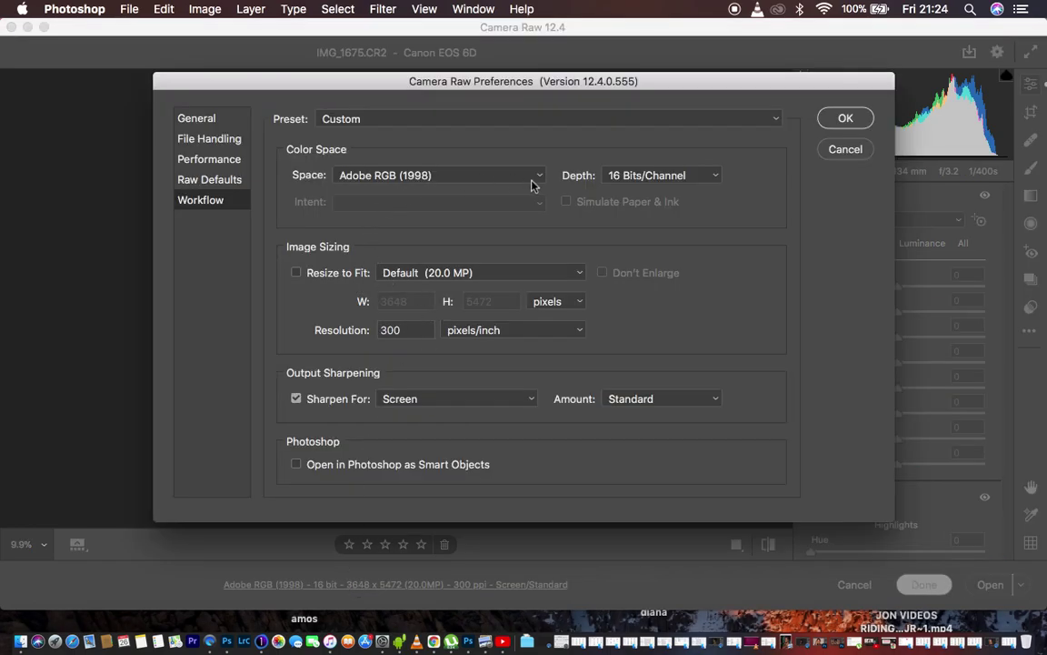
{"action": "left_click", "coordinate": [635, 180]}
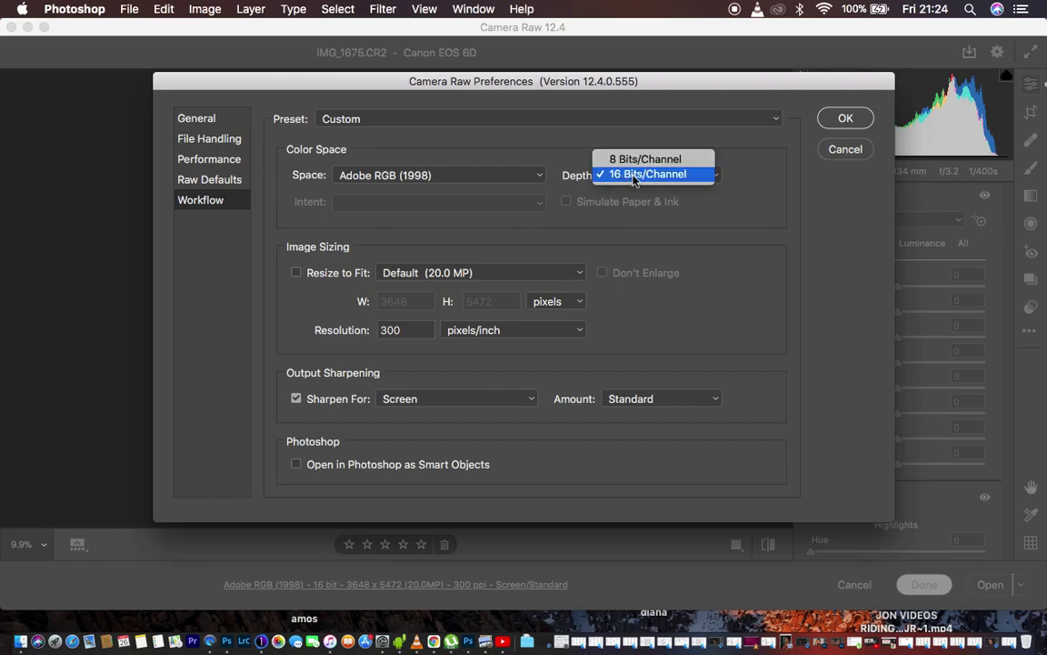
{"action": "left_click", "coordinate": [772, 191]}
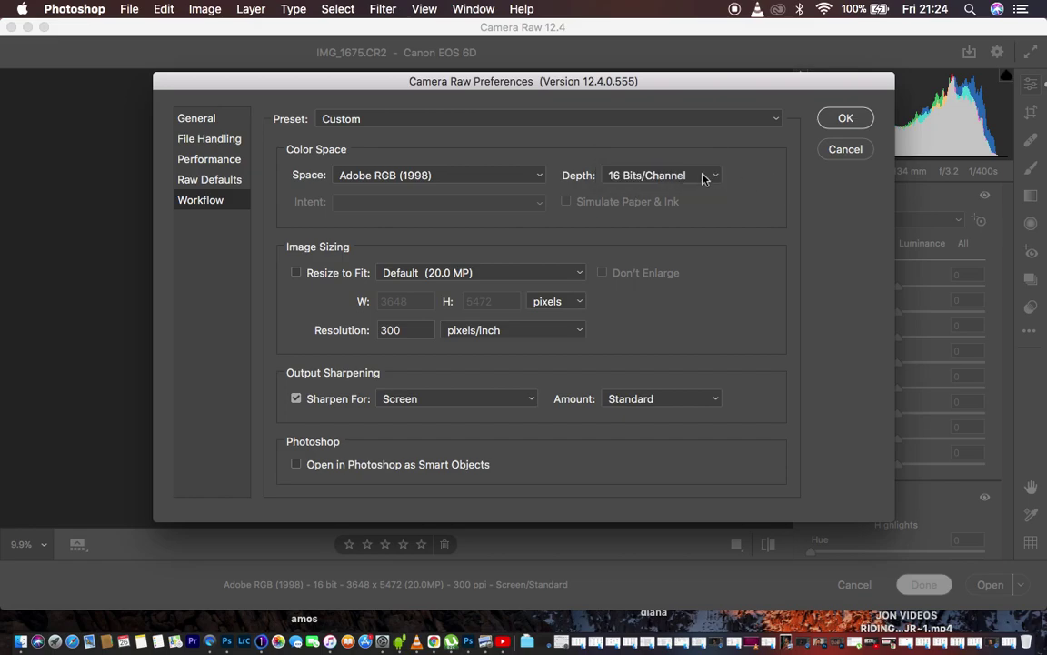
{"action": "left_click", "coordinate": [654, 176]}
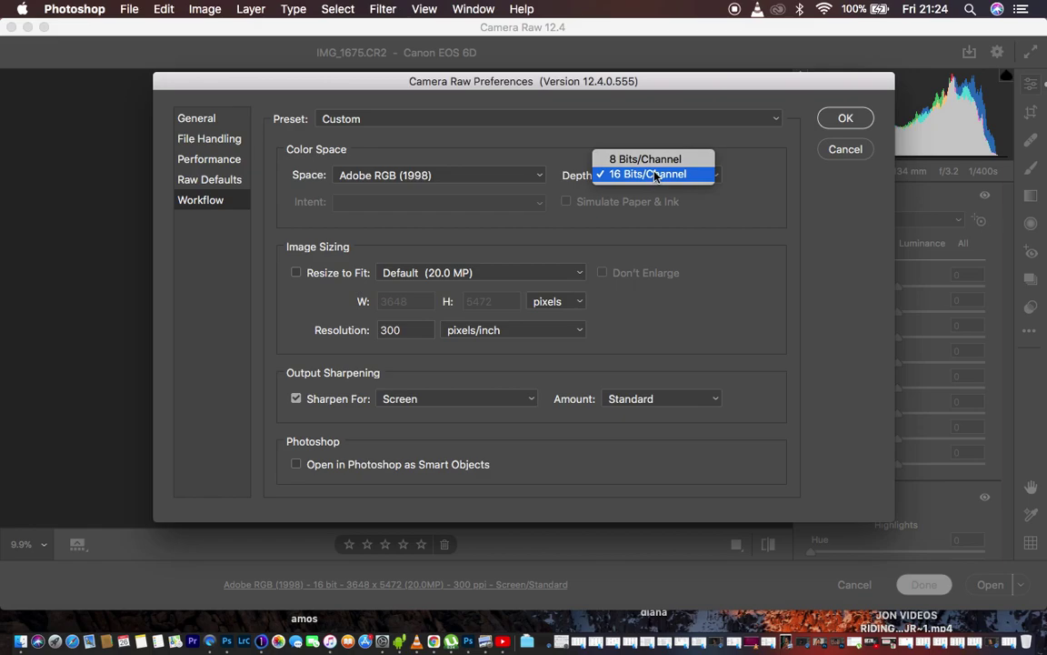
{"action": "left_click", "coordinate": [650, 177]}
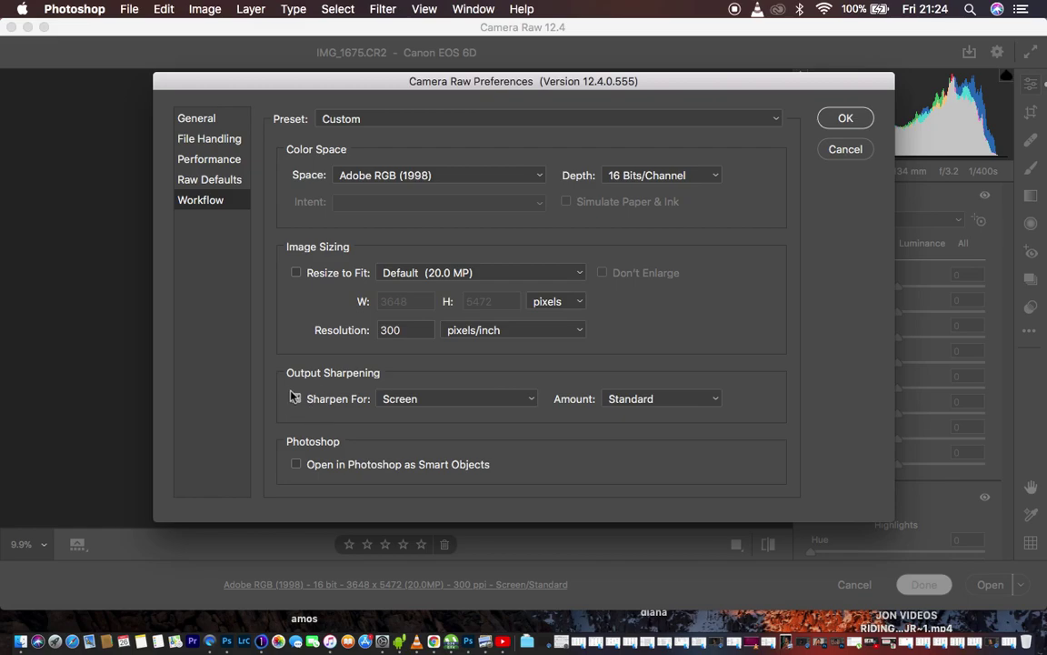
Step: Enable output sharpening for Screen and accept the workflow preferences
{"action": "left_click", "coordinate": [453, 401]}
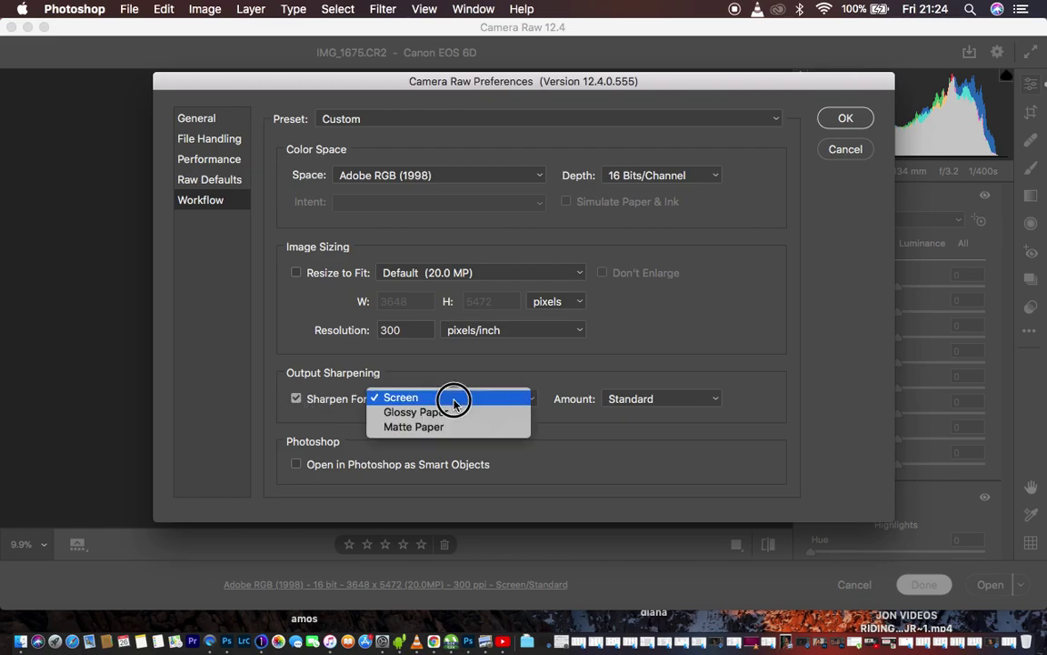
{"action": "left_click", "coordinate": [421, 400]}
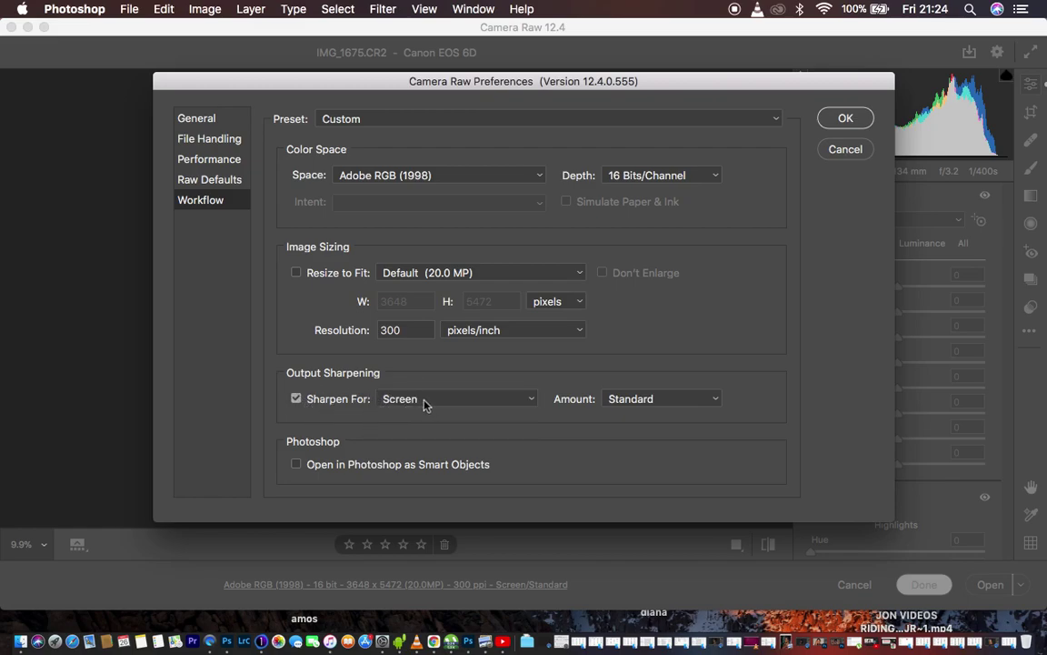
{"action": "left_click", "coordinate": [424, 404]}
{"action": "left_click", "coordinate": [381, 402]}
{"action": "left_click", "coordinate": [296, 400]}
{"action": "left_click", "coordinate": [296, 400]}
{"action": "left_click", "coordinate": [431, 402]}
{"action": "left_click", "coordinate": [430, 403]}
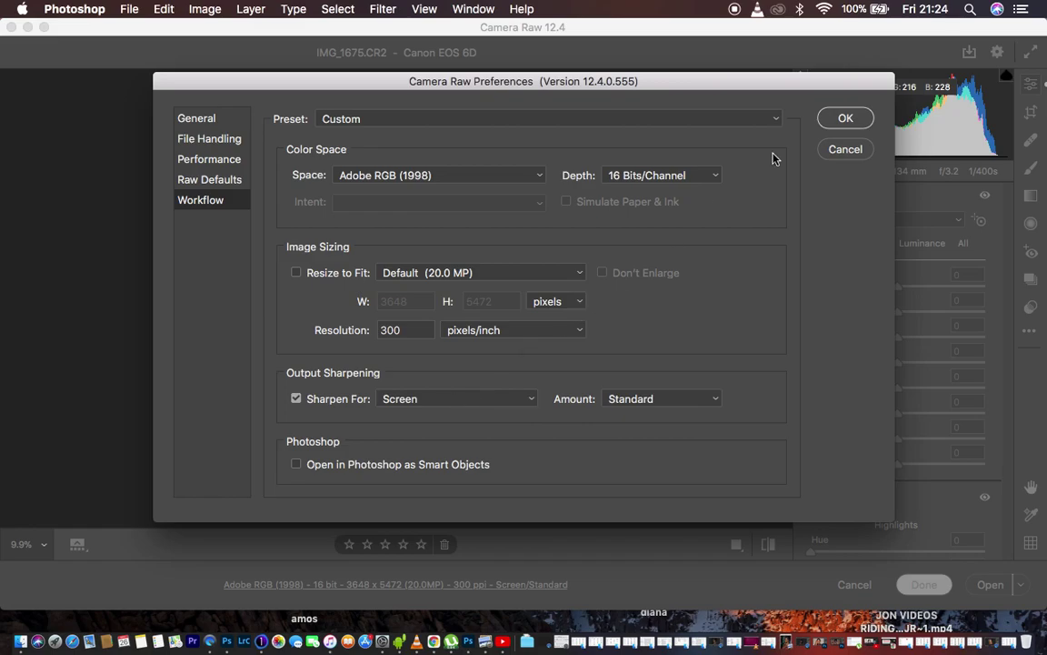
{"action": "left_click", "coordinate": [845, 118]}
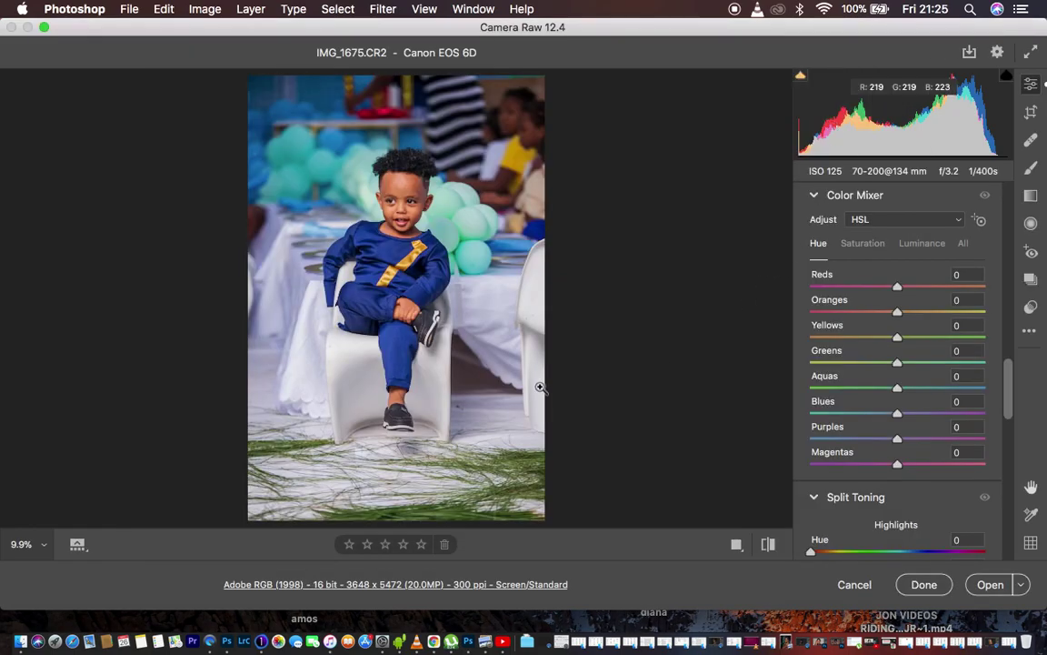